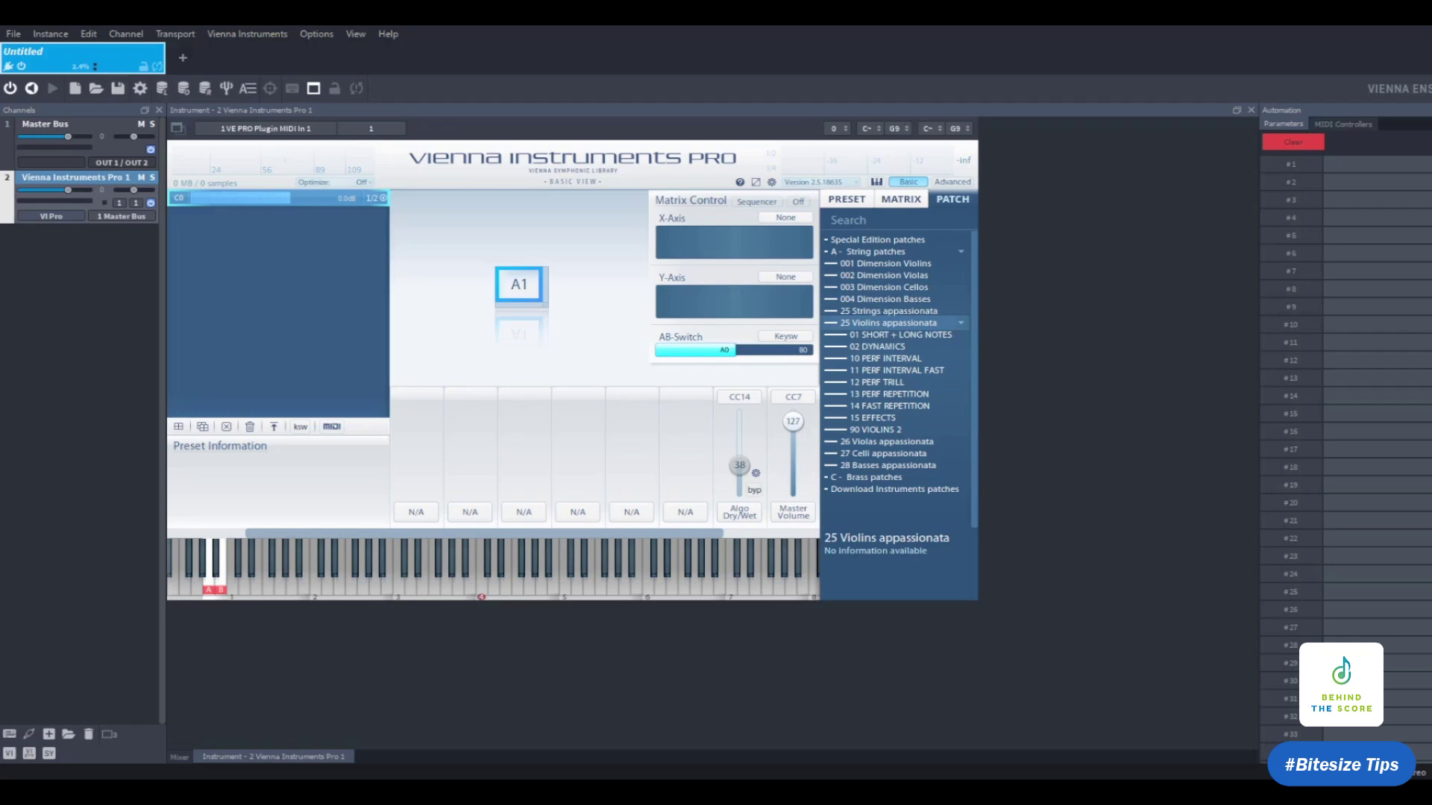
# Step: Load the 06 VI-20_perf-legato_tune patch from 25 Violins appassionata, 10 PERF INTERVAL, into matrix cell A1
pyautogui.click(882, 324)
pyautogui.click(882, 325)
pyautogui.click(893, 358)
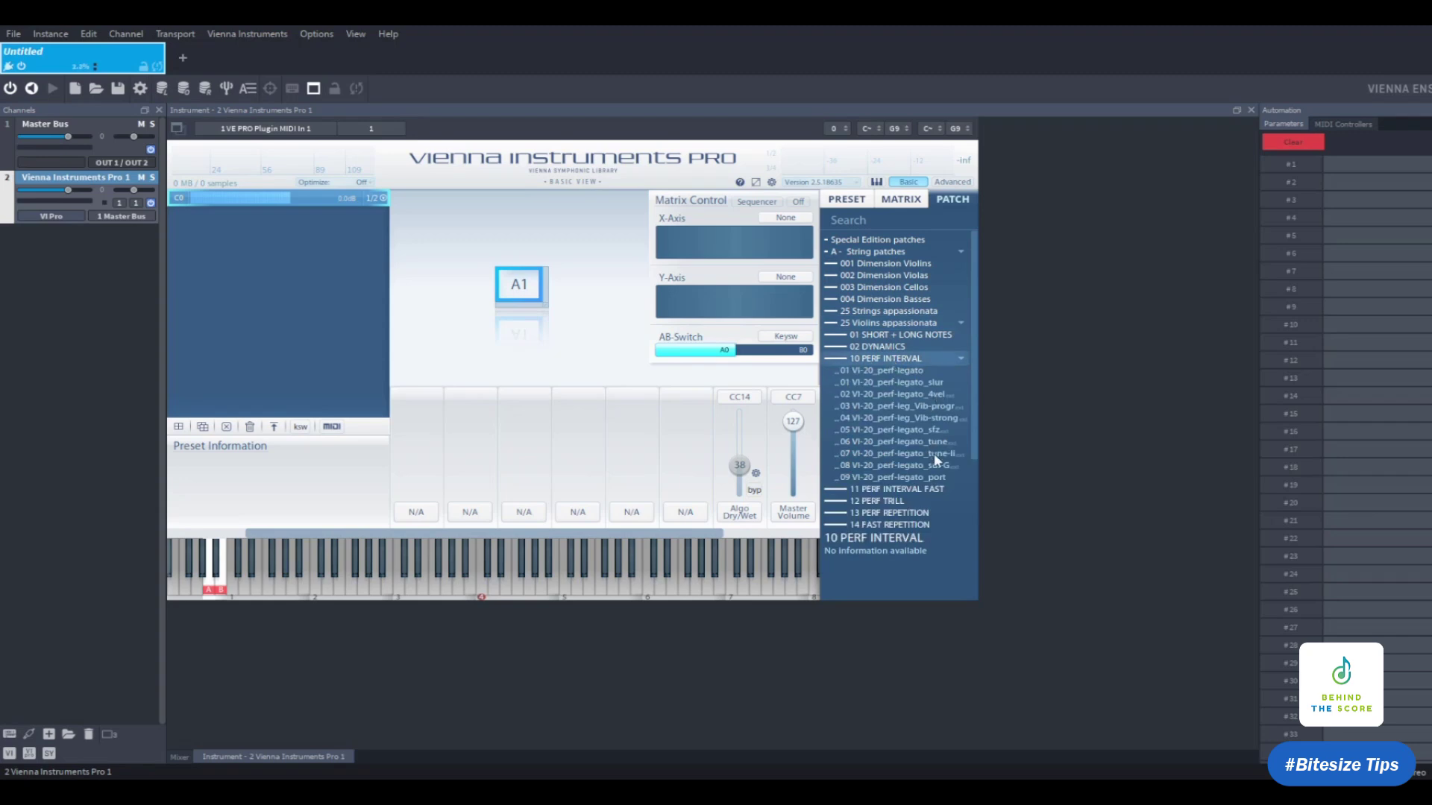
pyautogui.moveTo(937, 449); pyautogui.dragTo(518, 287)
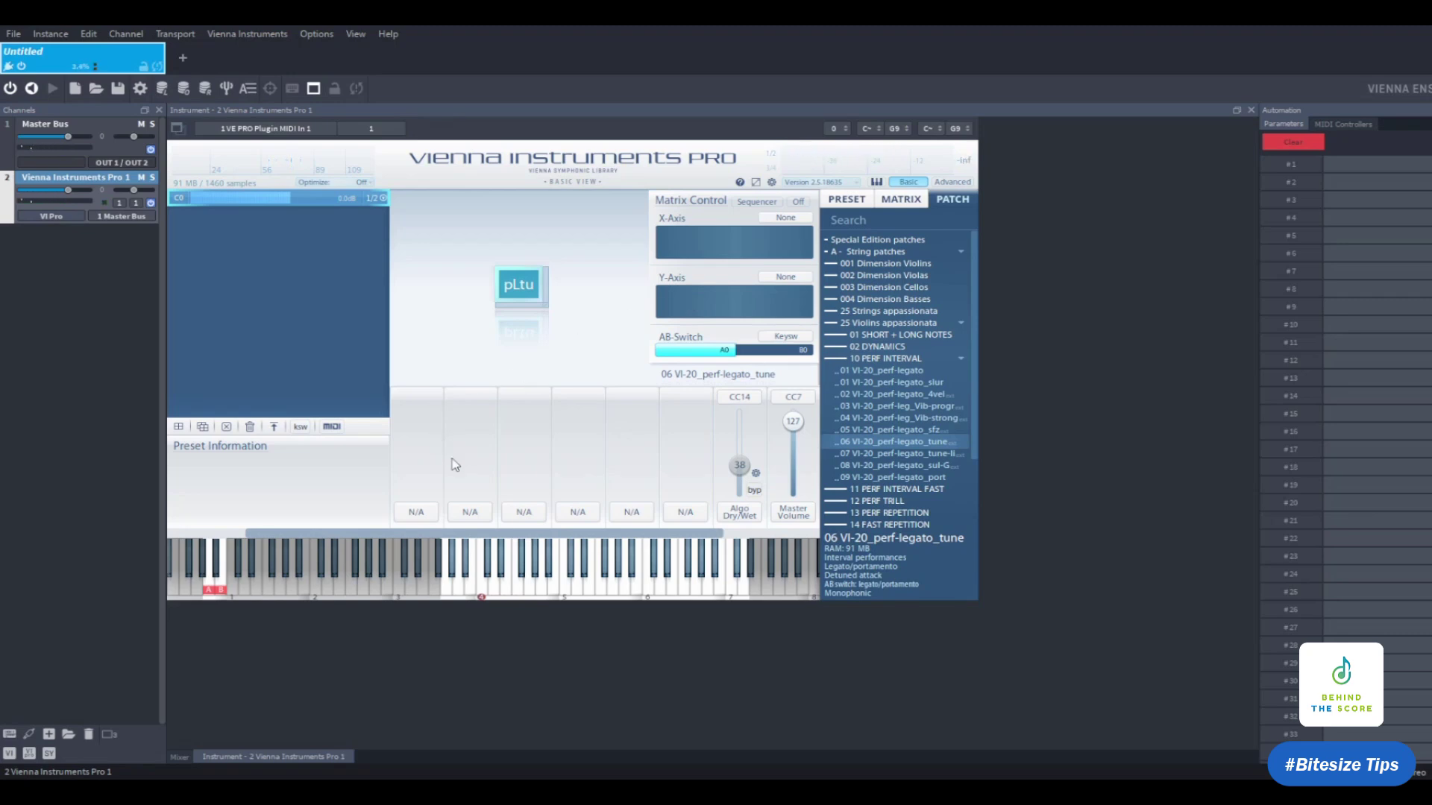
# Step: Switch the instrument to the advanced view and set the interval mode in its master settings to Poly
pyautogui.click(953, 182)
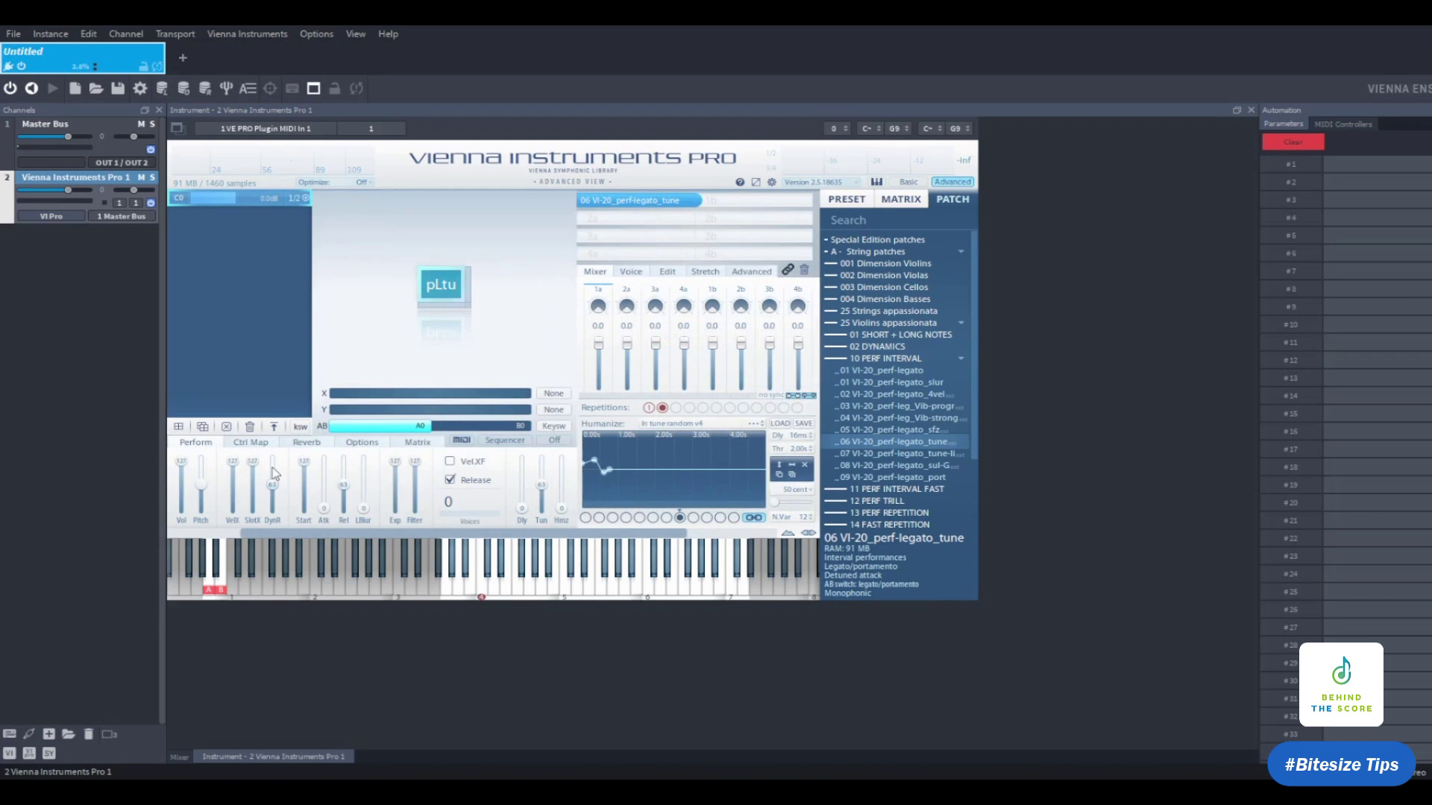
pyautogui.click(362, 443)
pyautogui.click(337, 472)
pyautogui.click(346, 462)
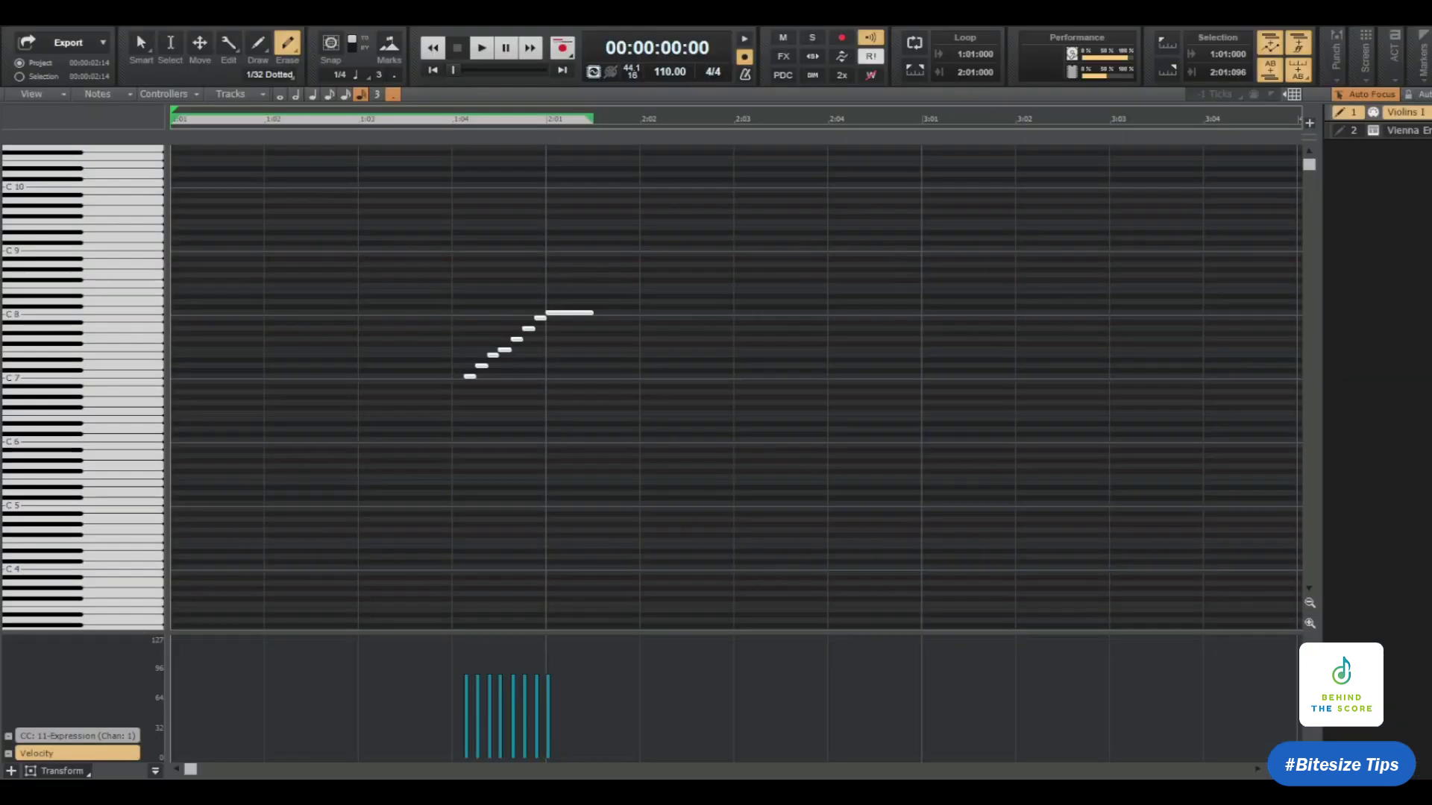
# Step: Select all notes of the rising violin run in the piano roll and lengthen them slightly so they overlap
pyautogui.moveTo(412, 138); pyautogui.dragTo(752, 138)
pyautogui.press('F8')
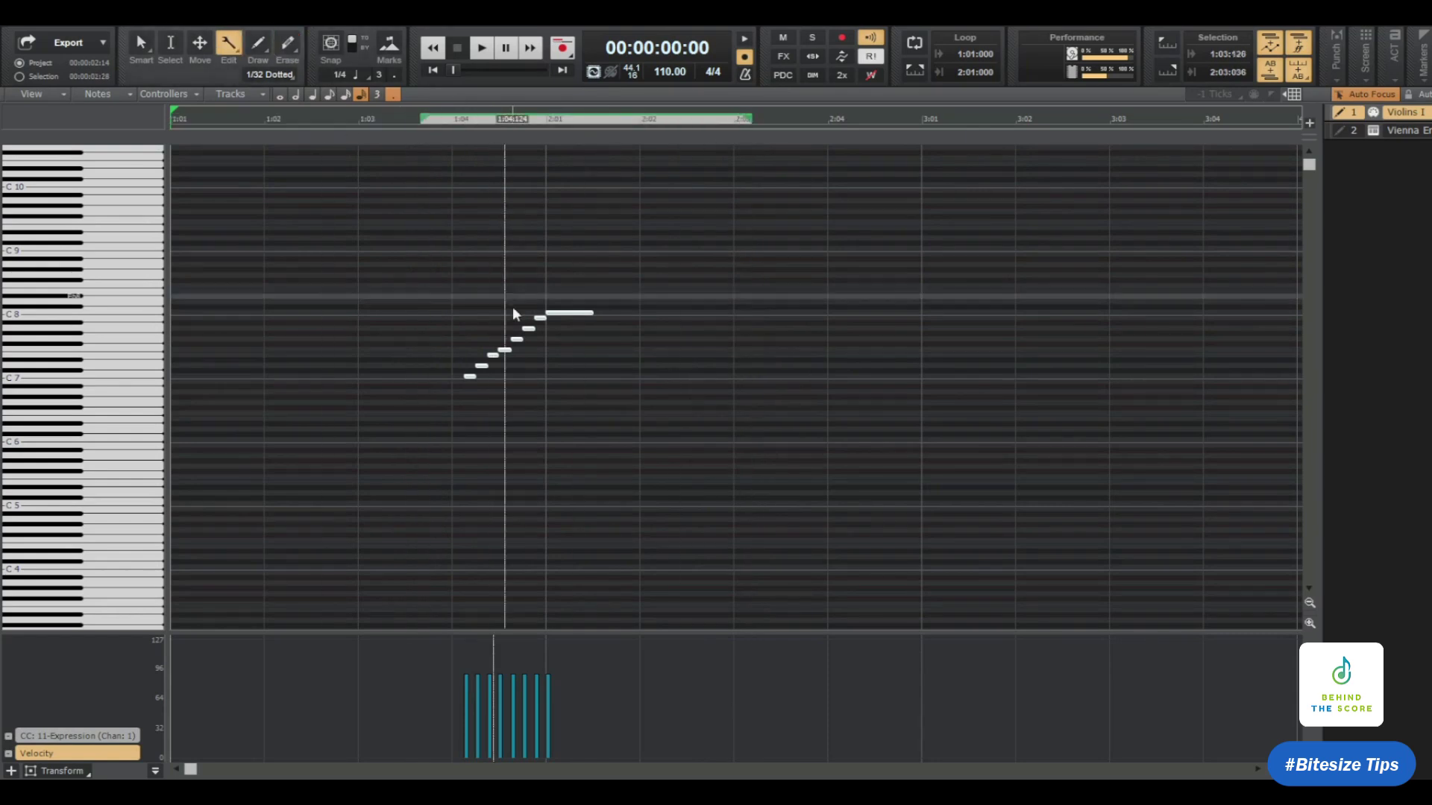
pyautogui.moveTo(474, 378); pyautogui.dragTo(481, 380)
# Step: Play the violin run from just before its first note to hear the overlapping notes and the randomized timing
pyautogui.click(396, 118)
pyautogui.press('space')
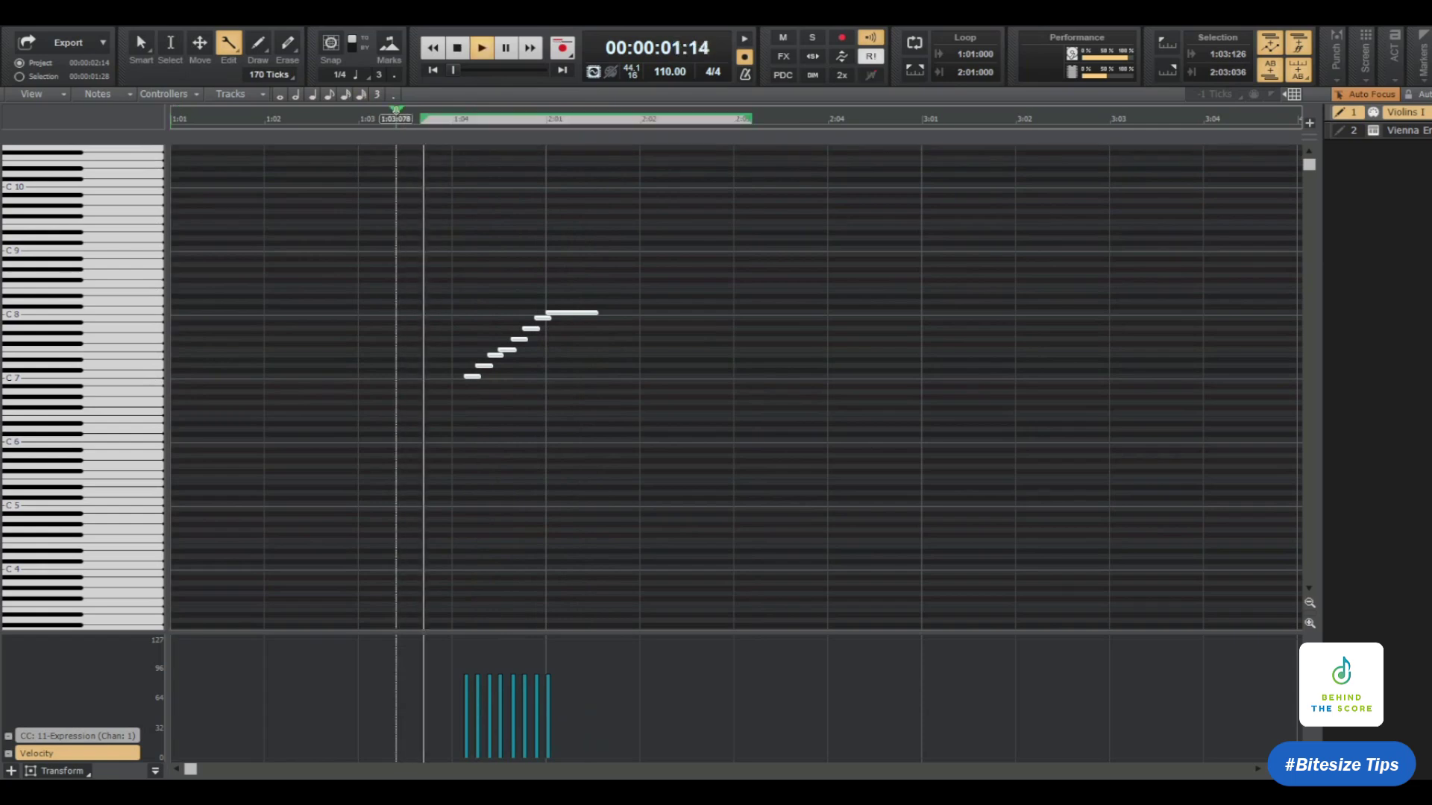
pyautogui.press('space')
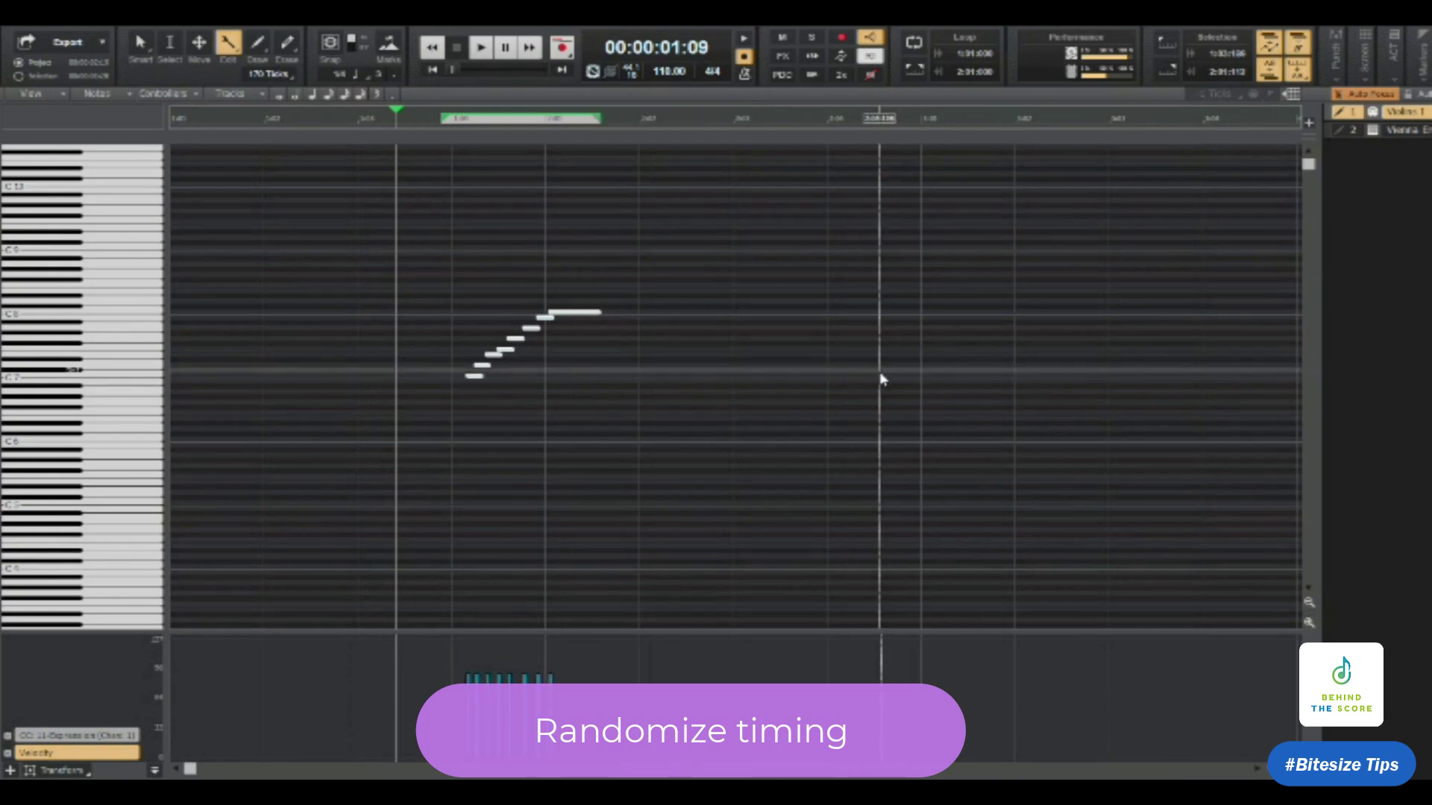
pyautogui.press('space')
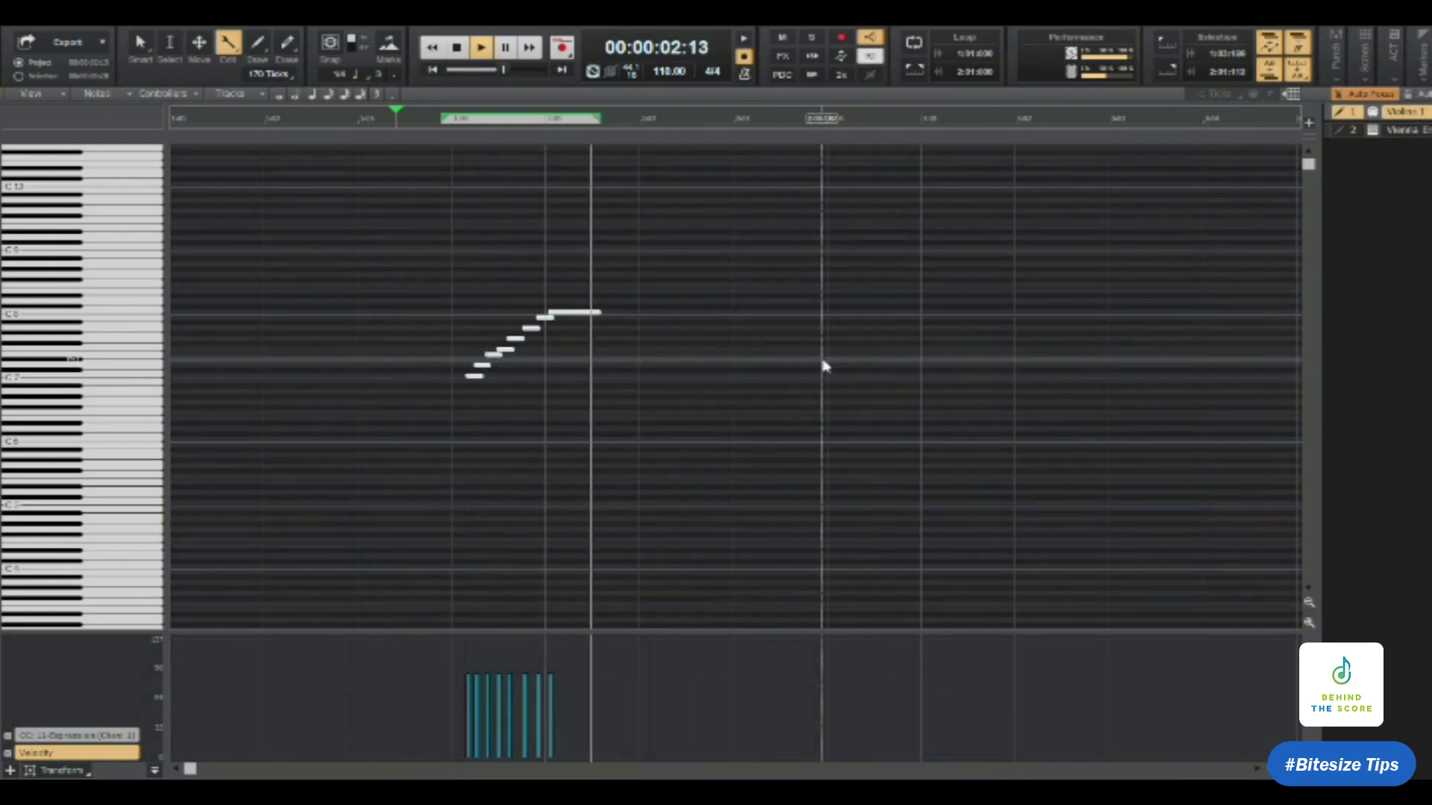
pyautogui.press('space')
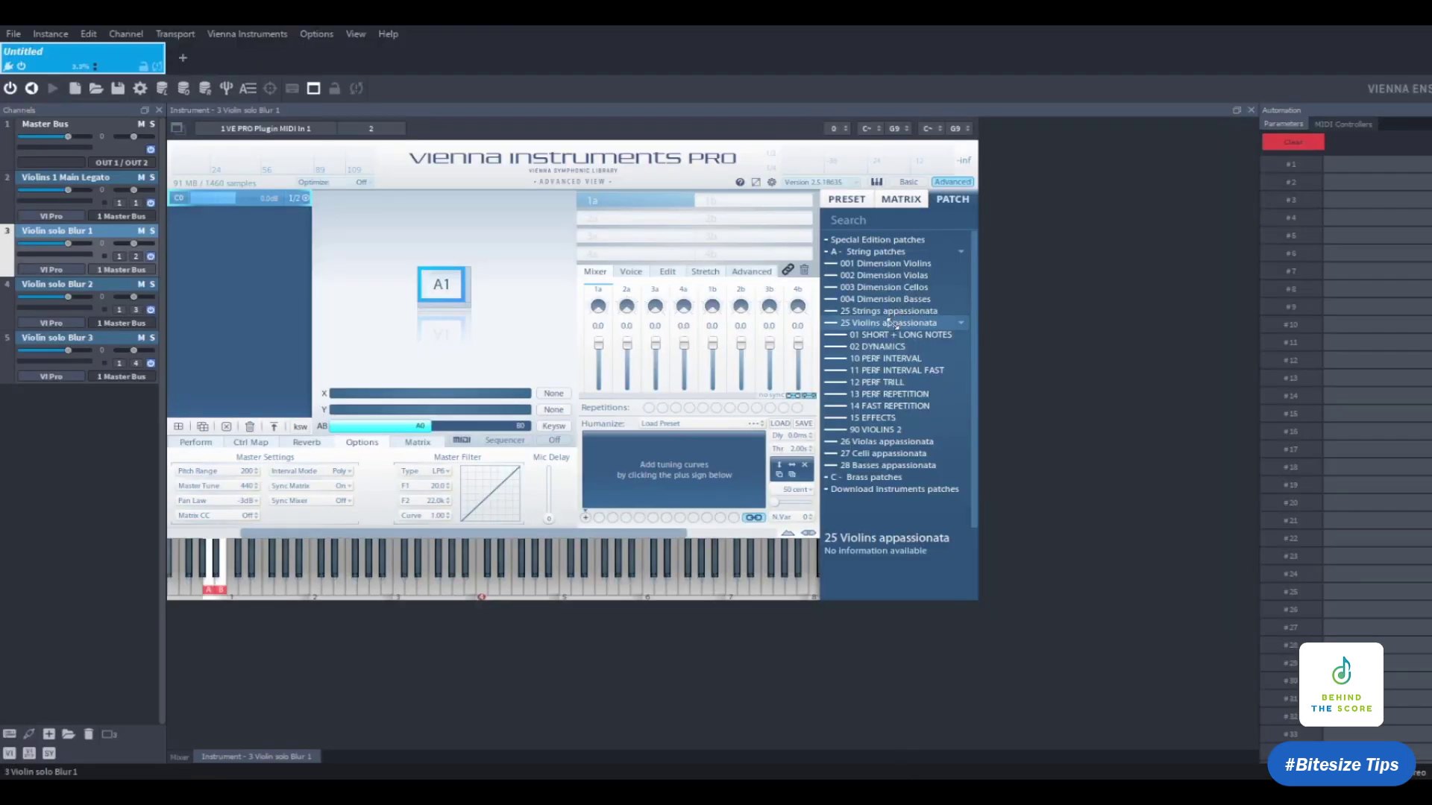
# Step: Load the 11 VI-P1_RE_perf-porta_Vib patch from Dimension Violins, Player 1, Regular, into the Violin solo Blur 1 instrument
pyautogui.click(900, 264)
pyautogui.click(896, 276)
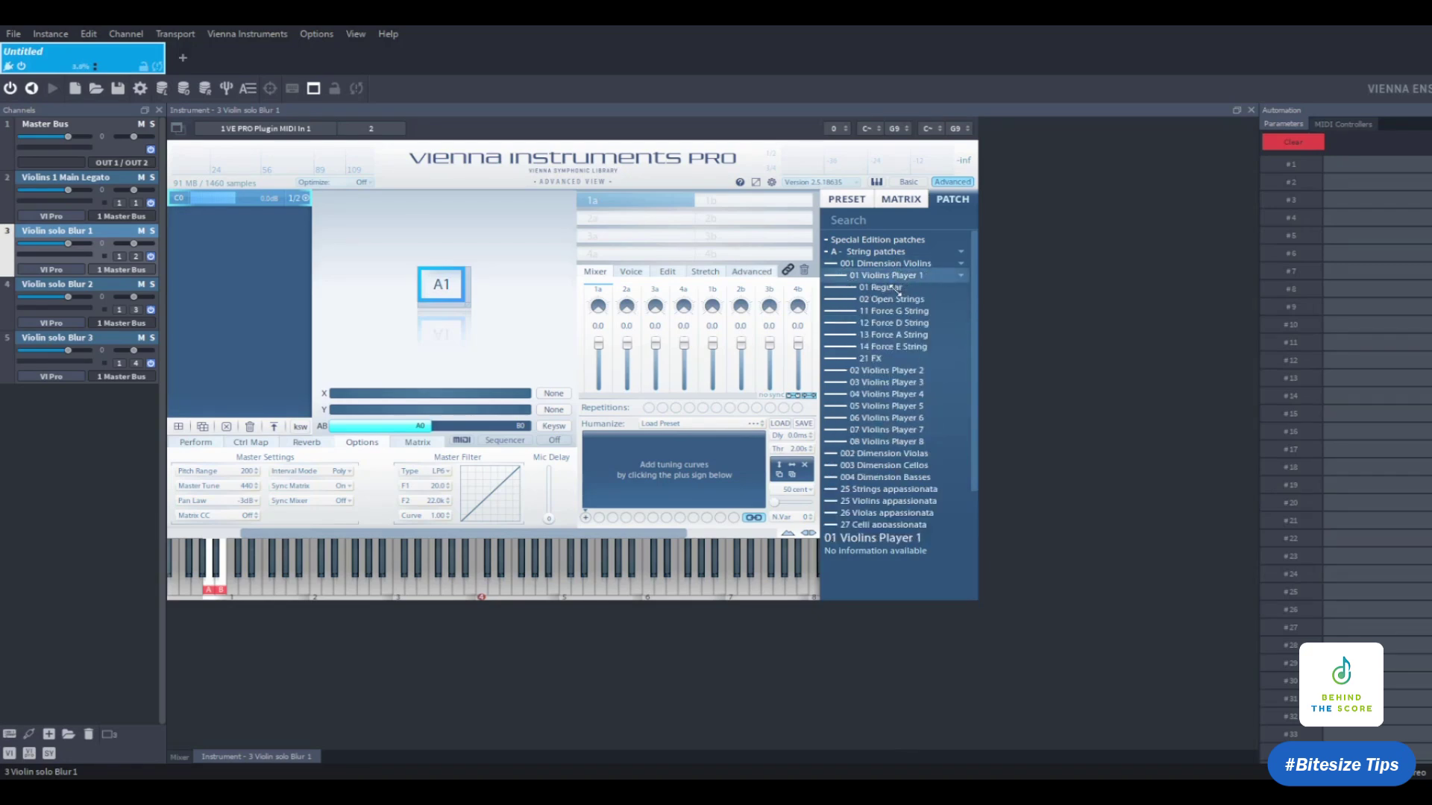
pyautogui.click(893, 288)
pyautogui.click(905, 323)
pyautogui.moveTo(926, 348); pyautogui.dragTo(601, 200)
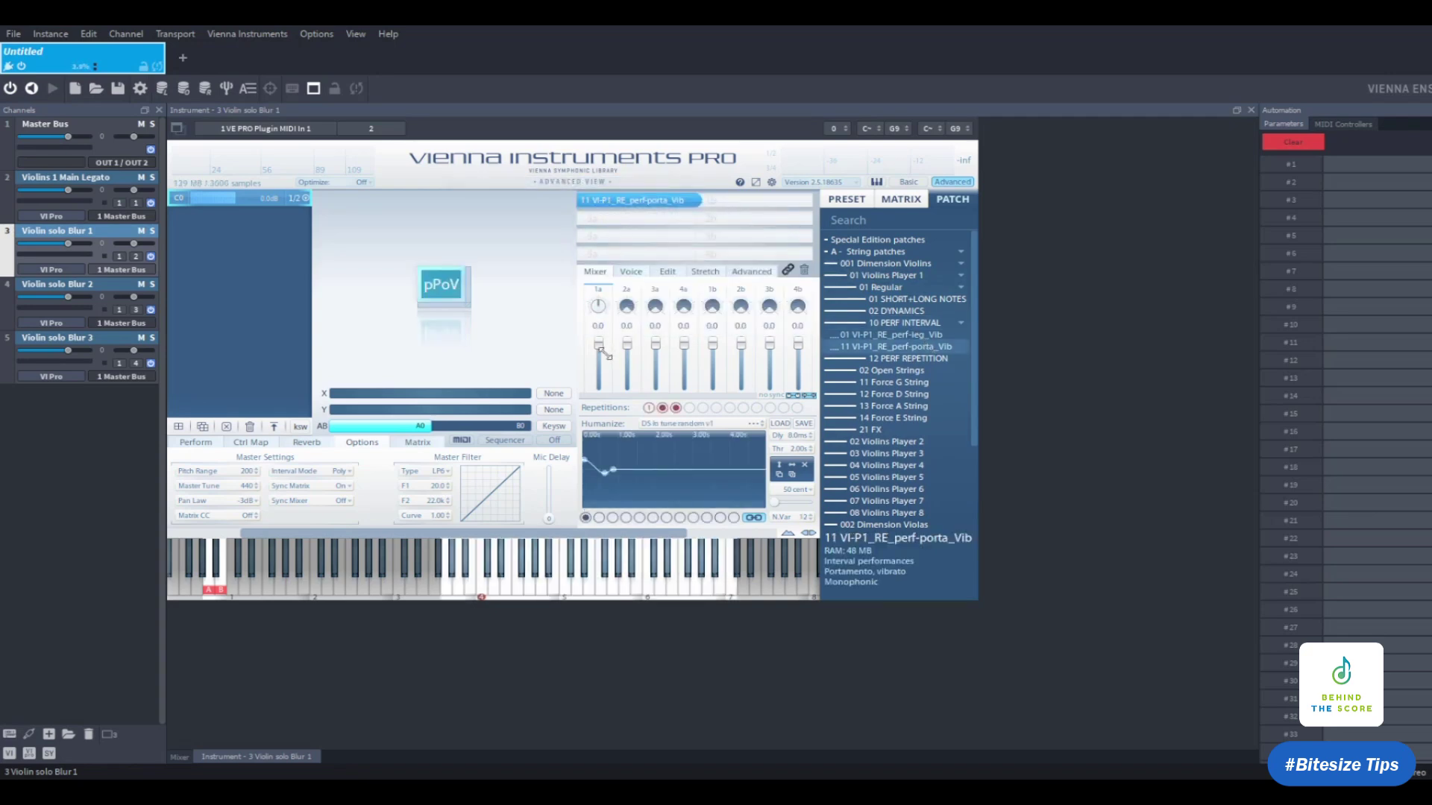
# Step: Set the Humanizer preset of Violin solo Blur 1 to Out of Tune v1
pyautogui.click(701, 424)
pyautogui.moveTo(704, 495)
pyautogui.click(791, 495)
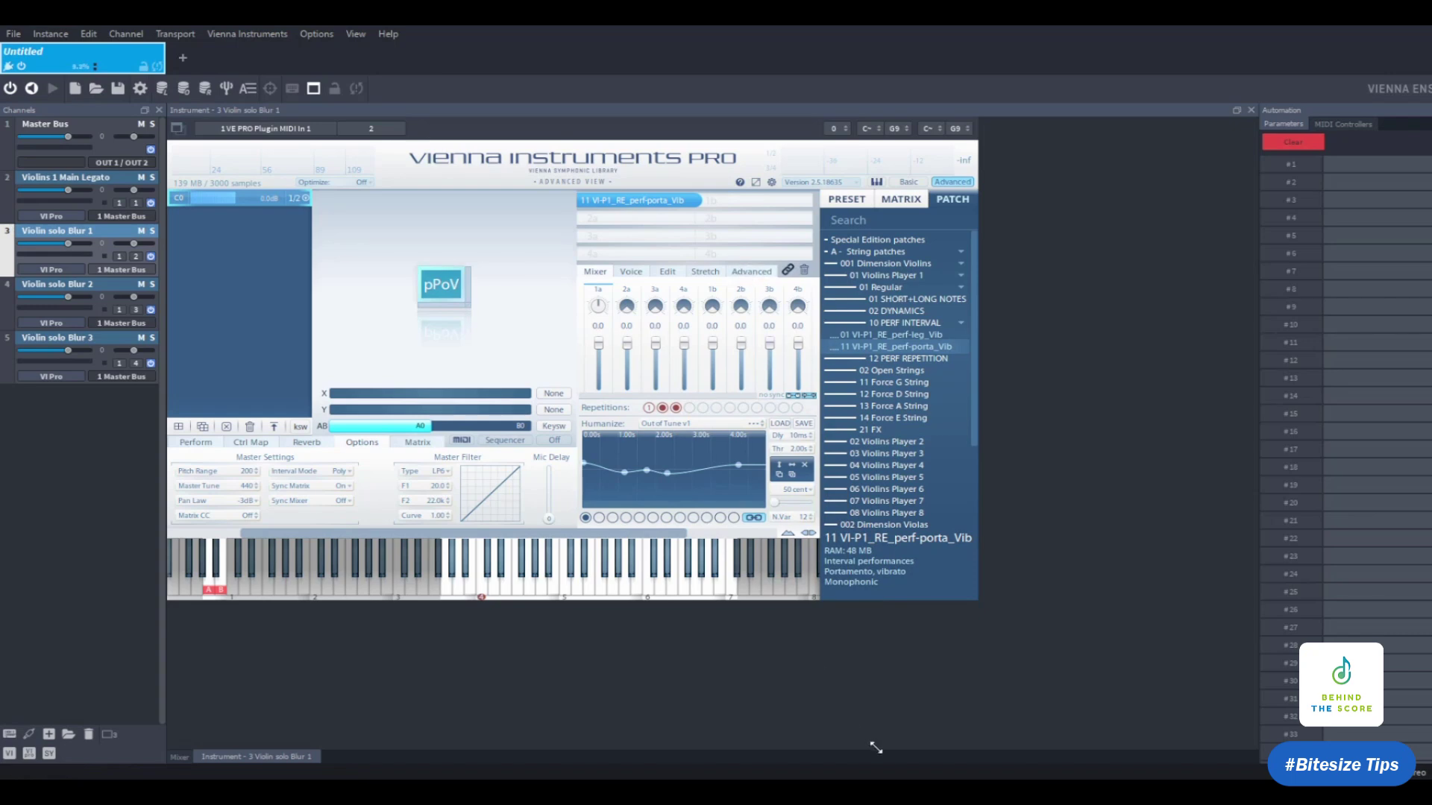
# Step: Load the 01 VI-P2_RE_perf-leg_Vib patch from Violins Player 2, Regular, into the Violin solo Blur 2 instrument
pyautogui.click(76, 287)
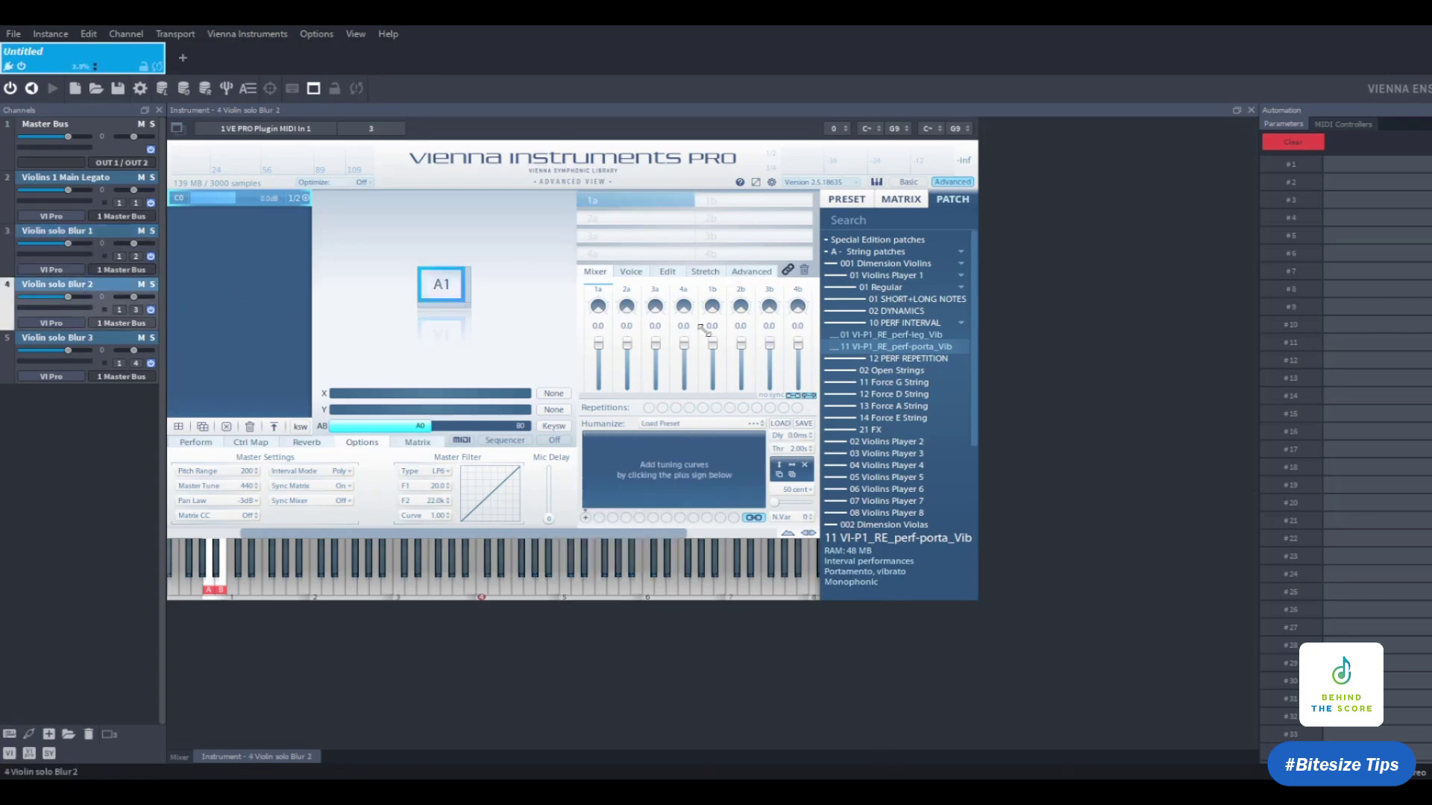
pyautogui.click(910, 443)
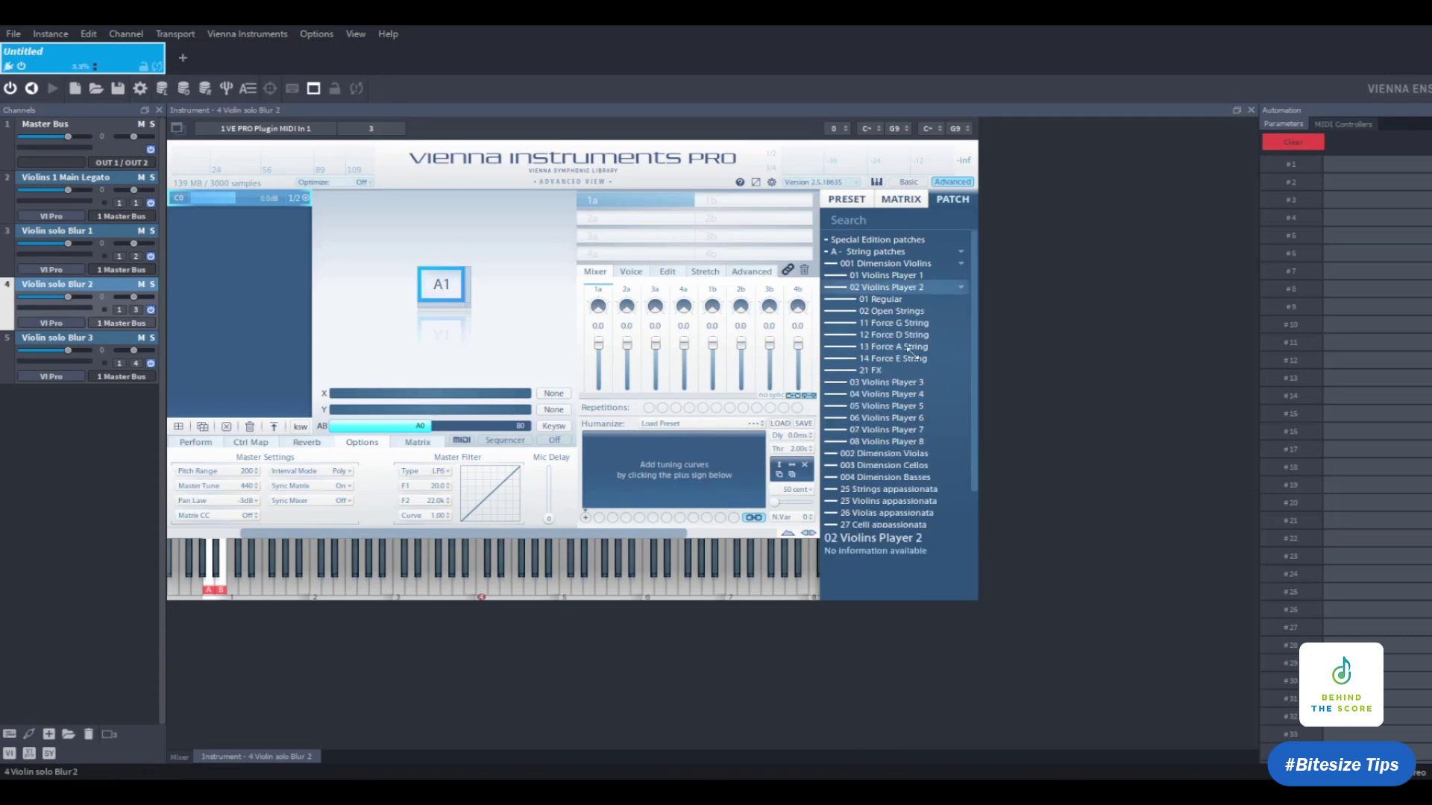
pyautogui.click(894, 299)
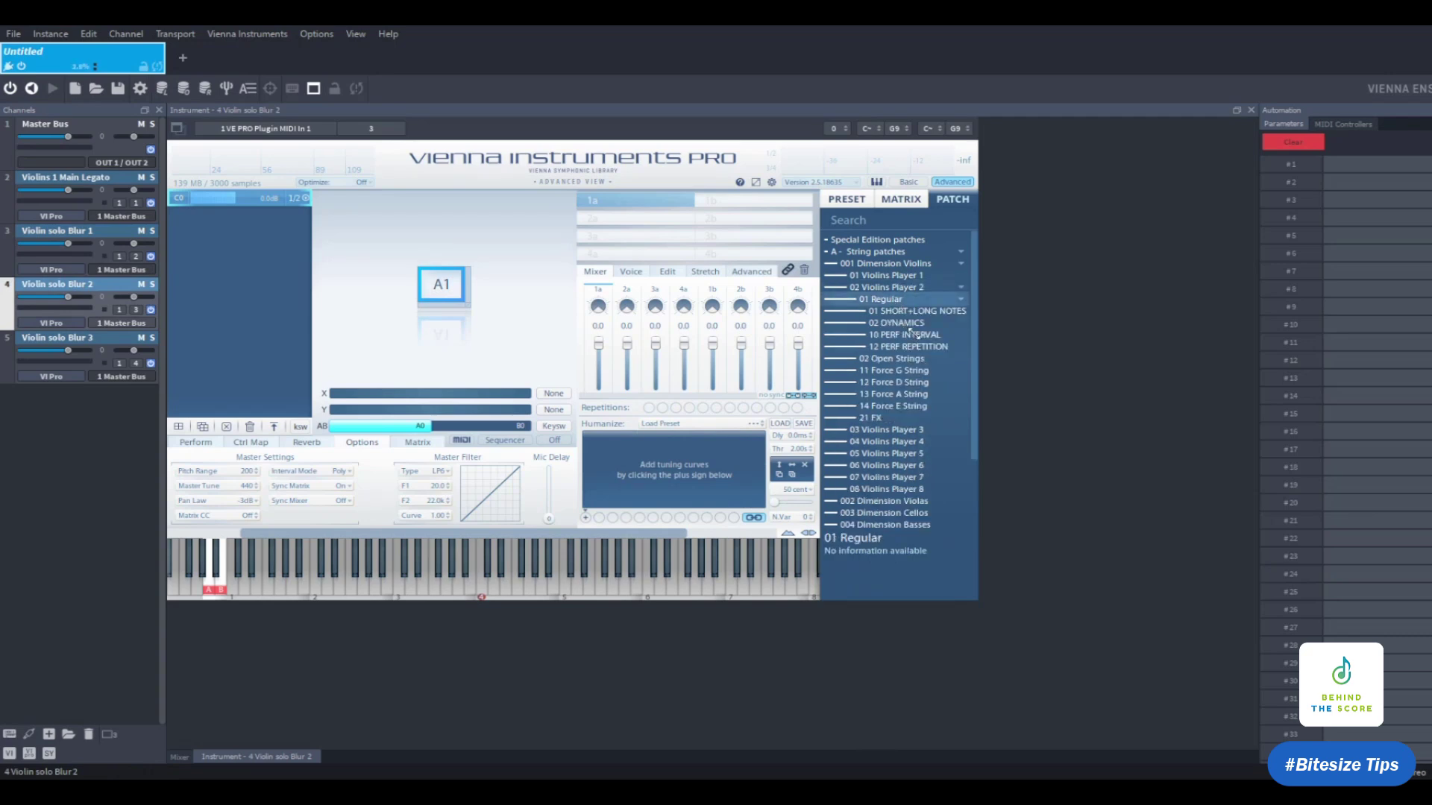
pyautogui.click(916, 336)
pyautogui.moveTo(924, 349); pyautogui.dragTo(610, 202)
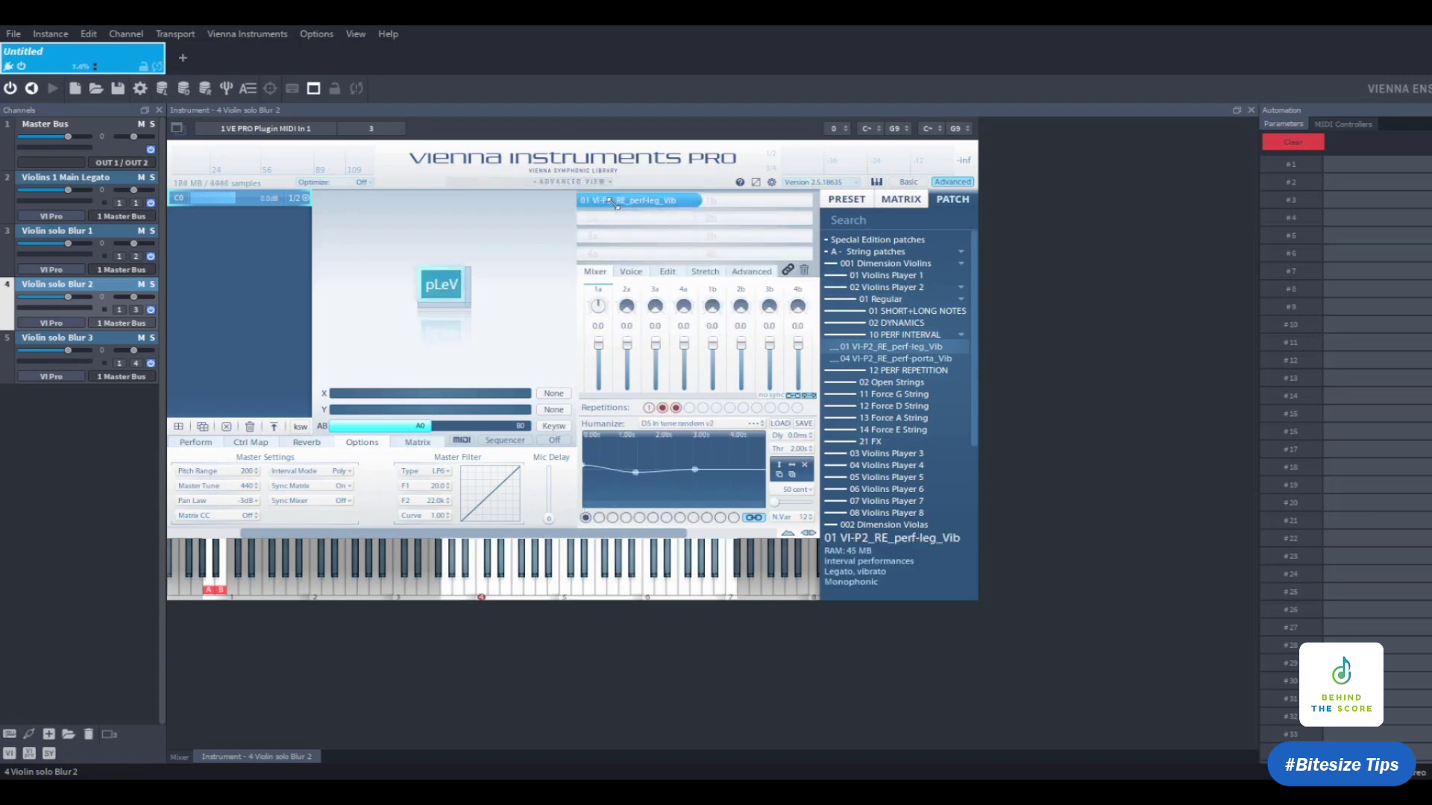
# Step: Load the 06S VI portamento patch from the Special Edition Solo Strings into the Violin solo Blur 3 instrument
pyautogui.click(95, 339)
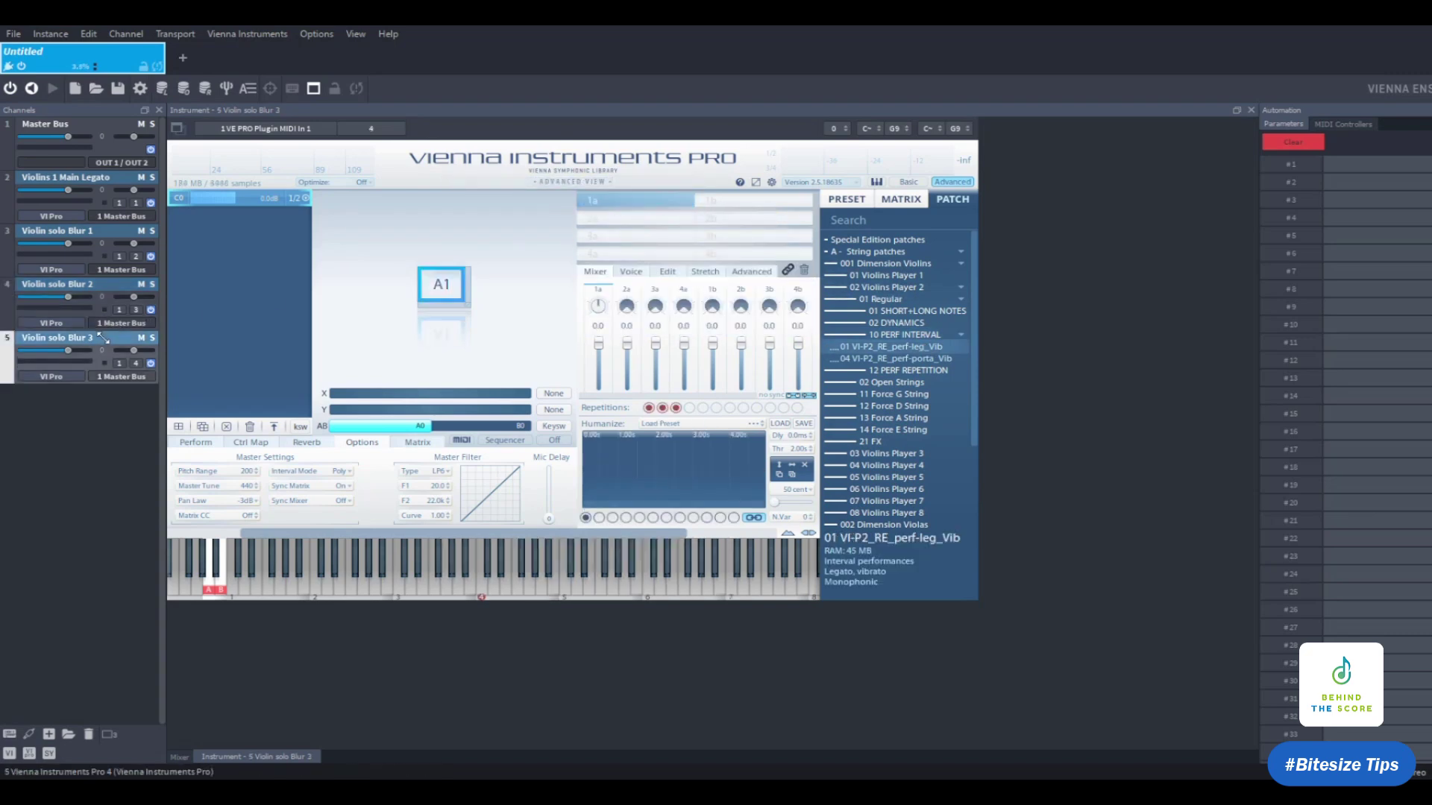
pyautogui.click(905, 243)
pyautogui.click(876, 254)
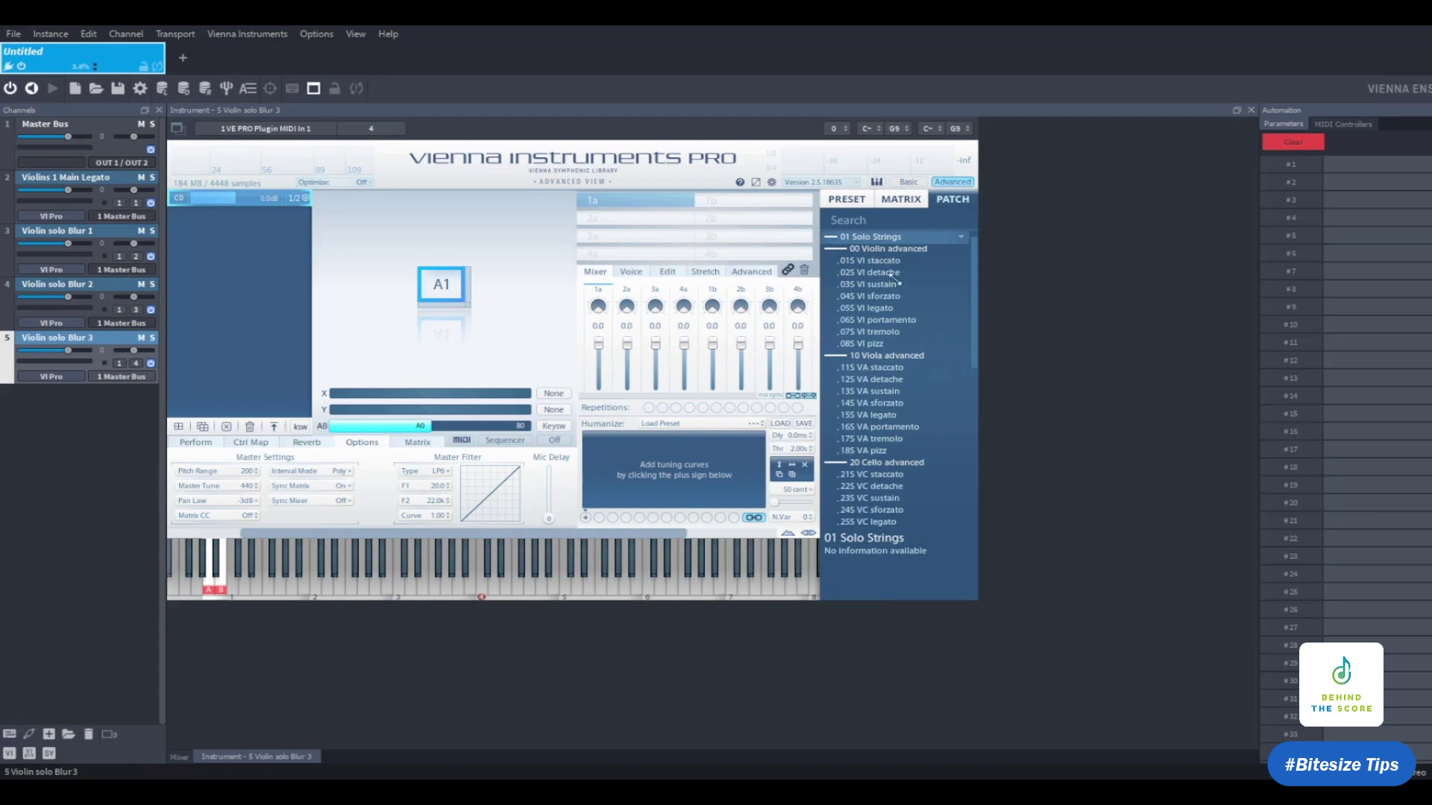
pyautogui.moveTo(901, 321); pyautogui.dragTo(613, 201)
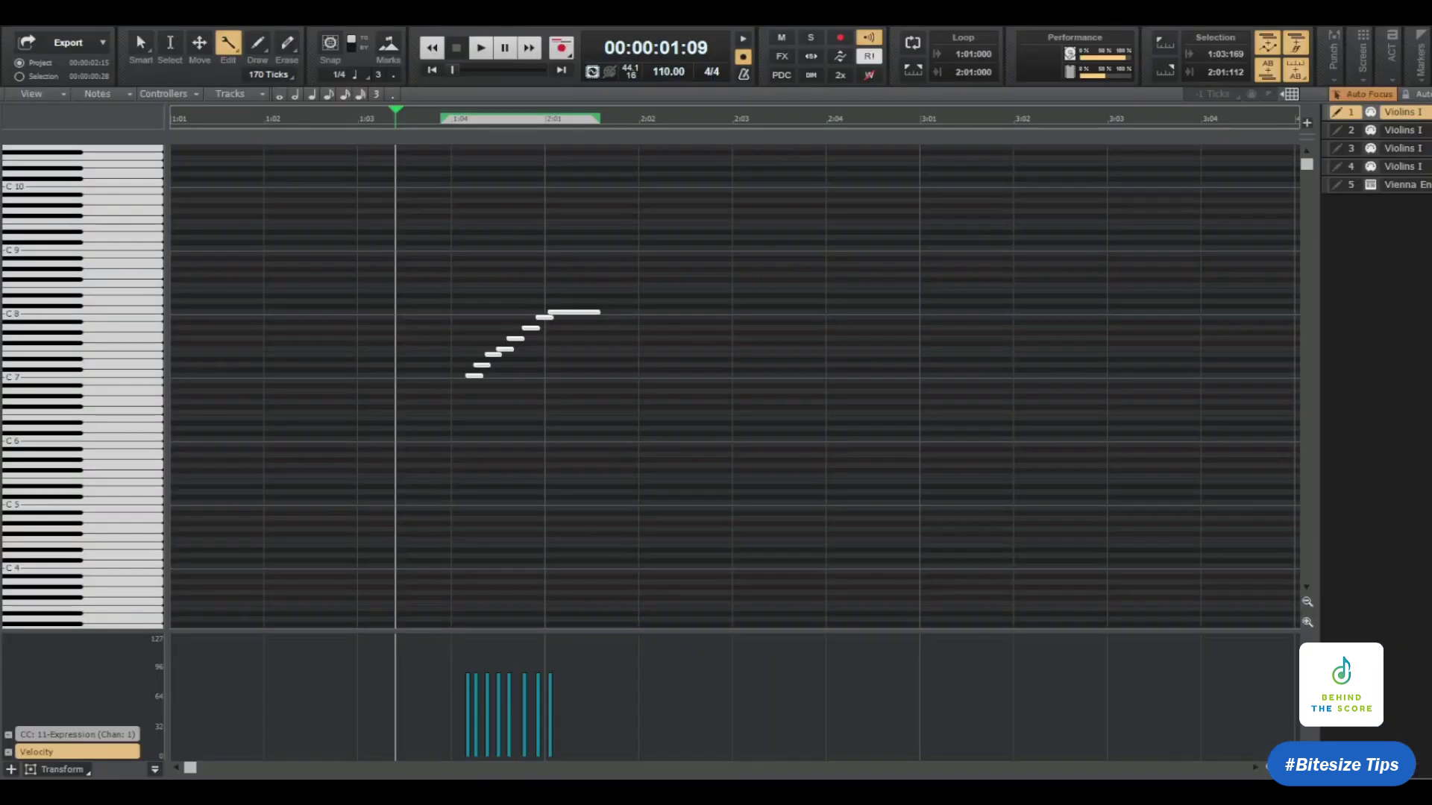
# Step: Play the violin run to compare the layered solo violins with the main legato patch alone
pyautogui.press('space')
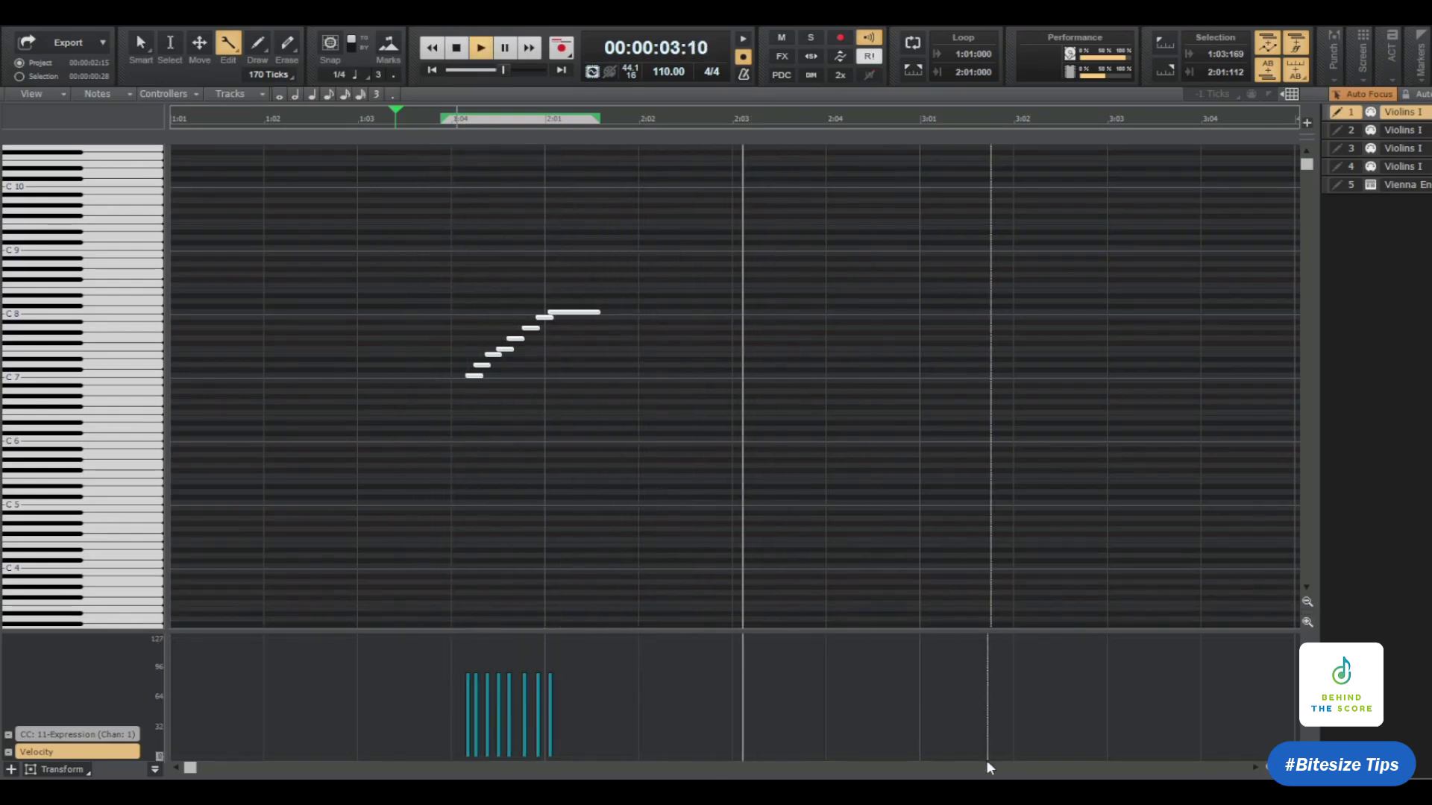
pyautogui.press('space')
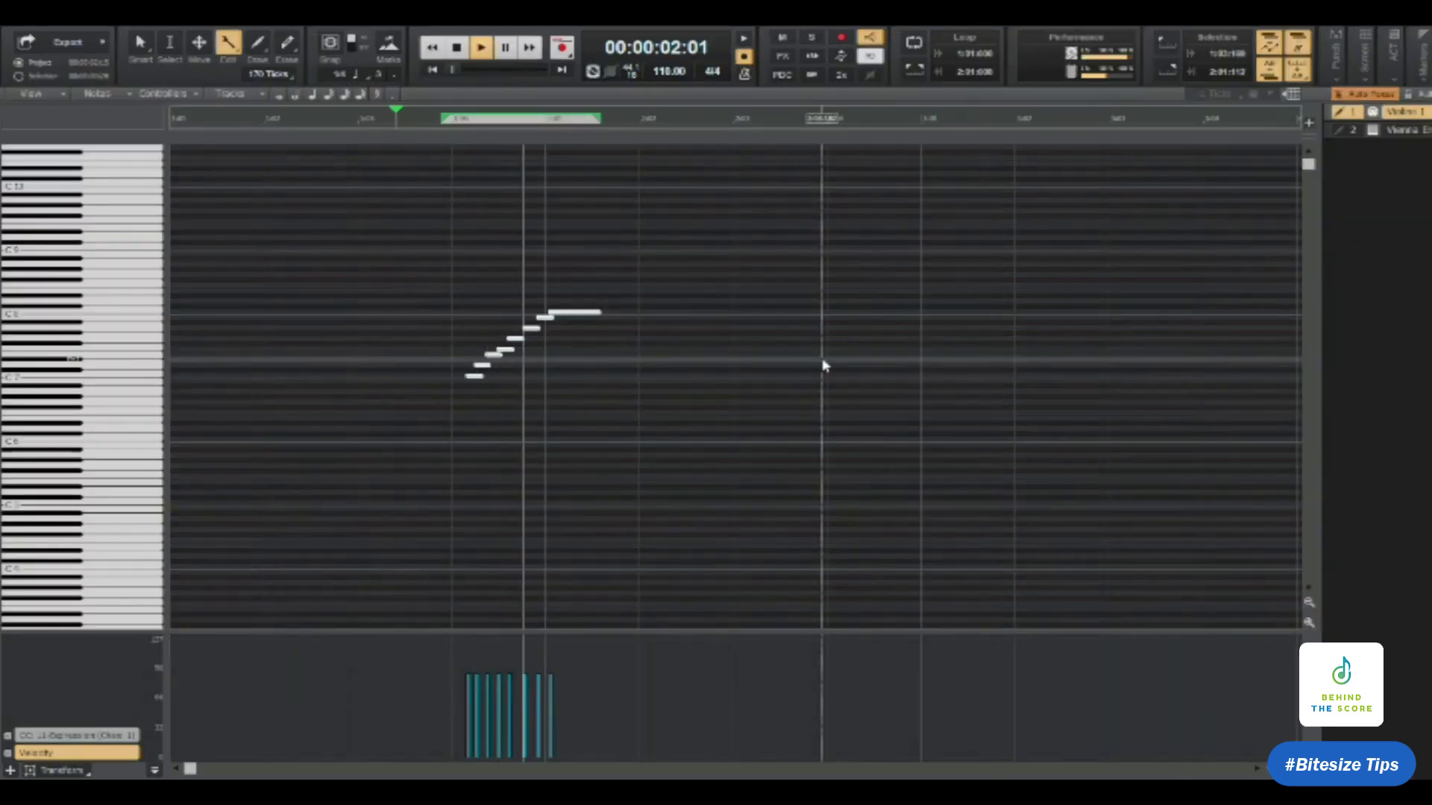
pyautogui.press('space')
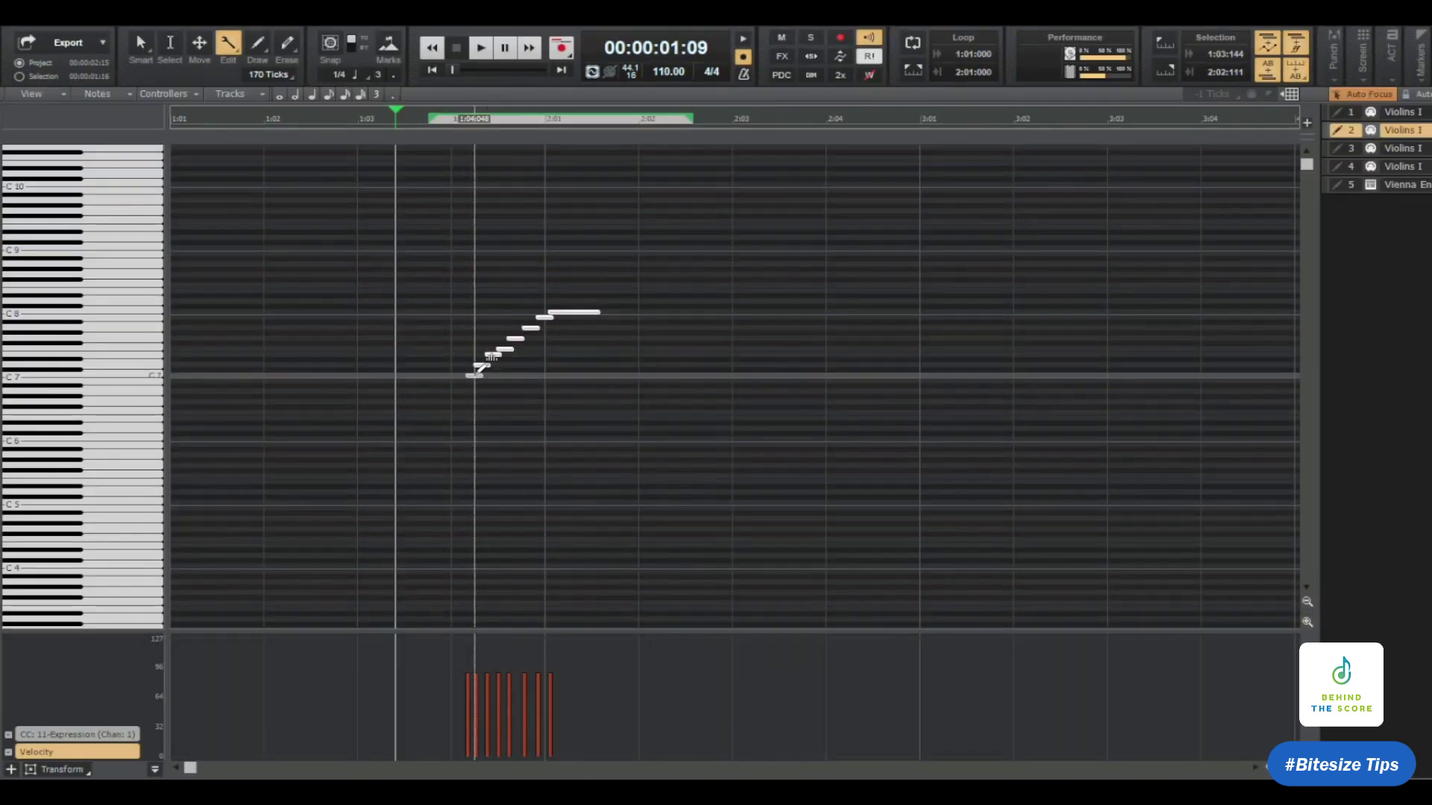
# Step: Shift the run's notes slightly earlier on track 2 and slightly later on track 3
pyautogui.click(199, 43)
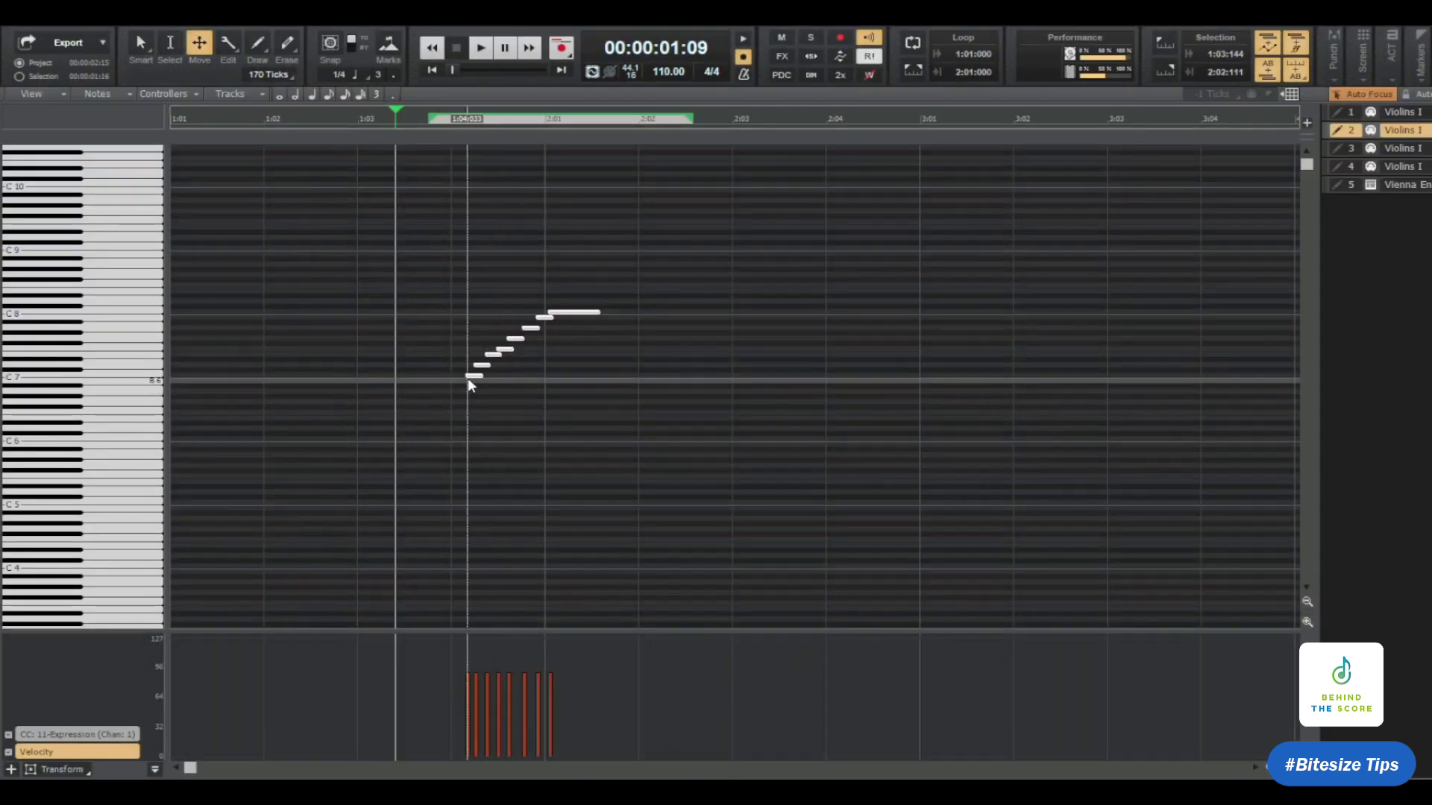
pyautogui.moveTo(475, 375); pyautogui.dragTo(470, 375)
pyautogui.click(1358, 149)
pyautogui.moveTo(421, 123); pyautogui.dragTo(715, 144)
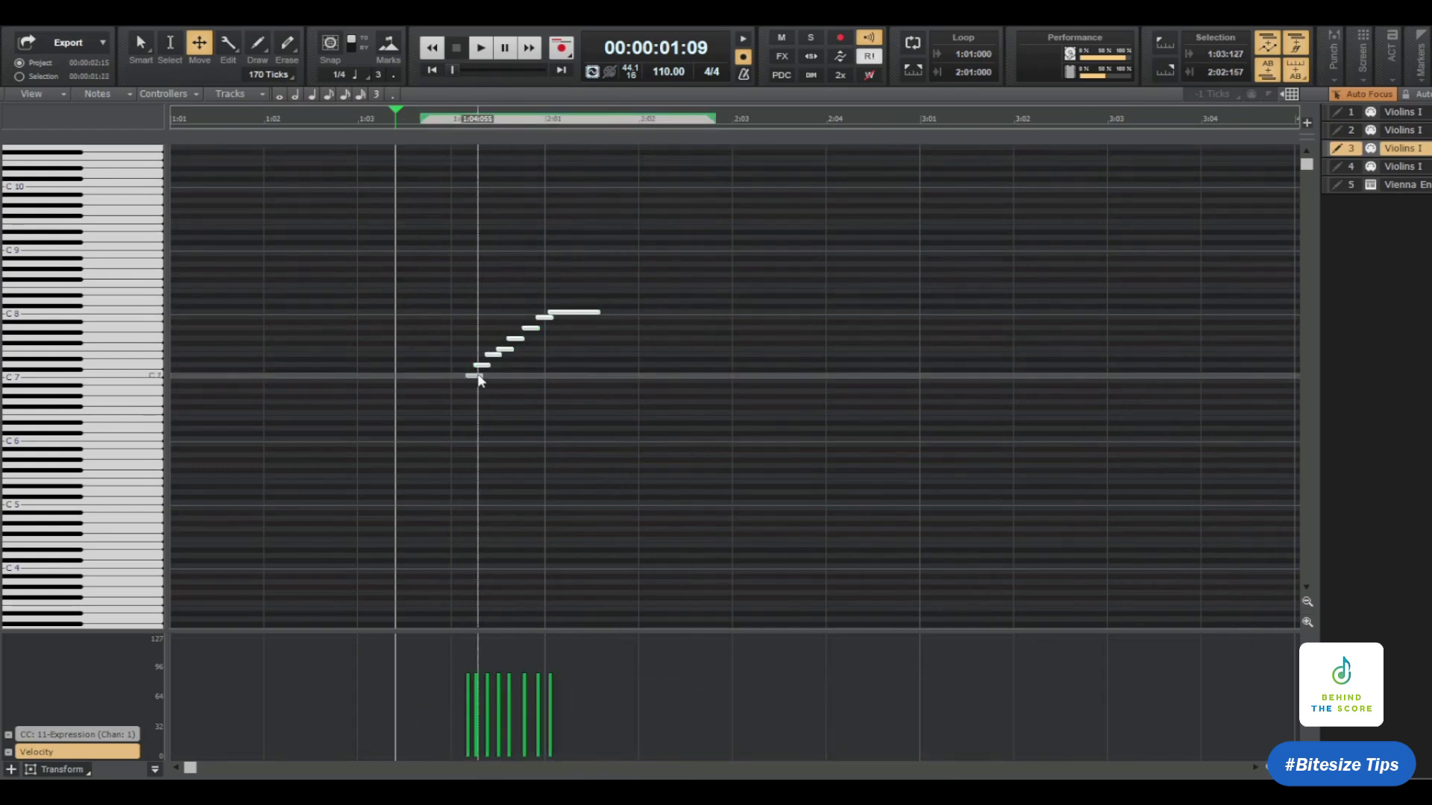
pyautogui.moveTo(478, 375); pyautogui.dragTo(481, 374)
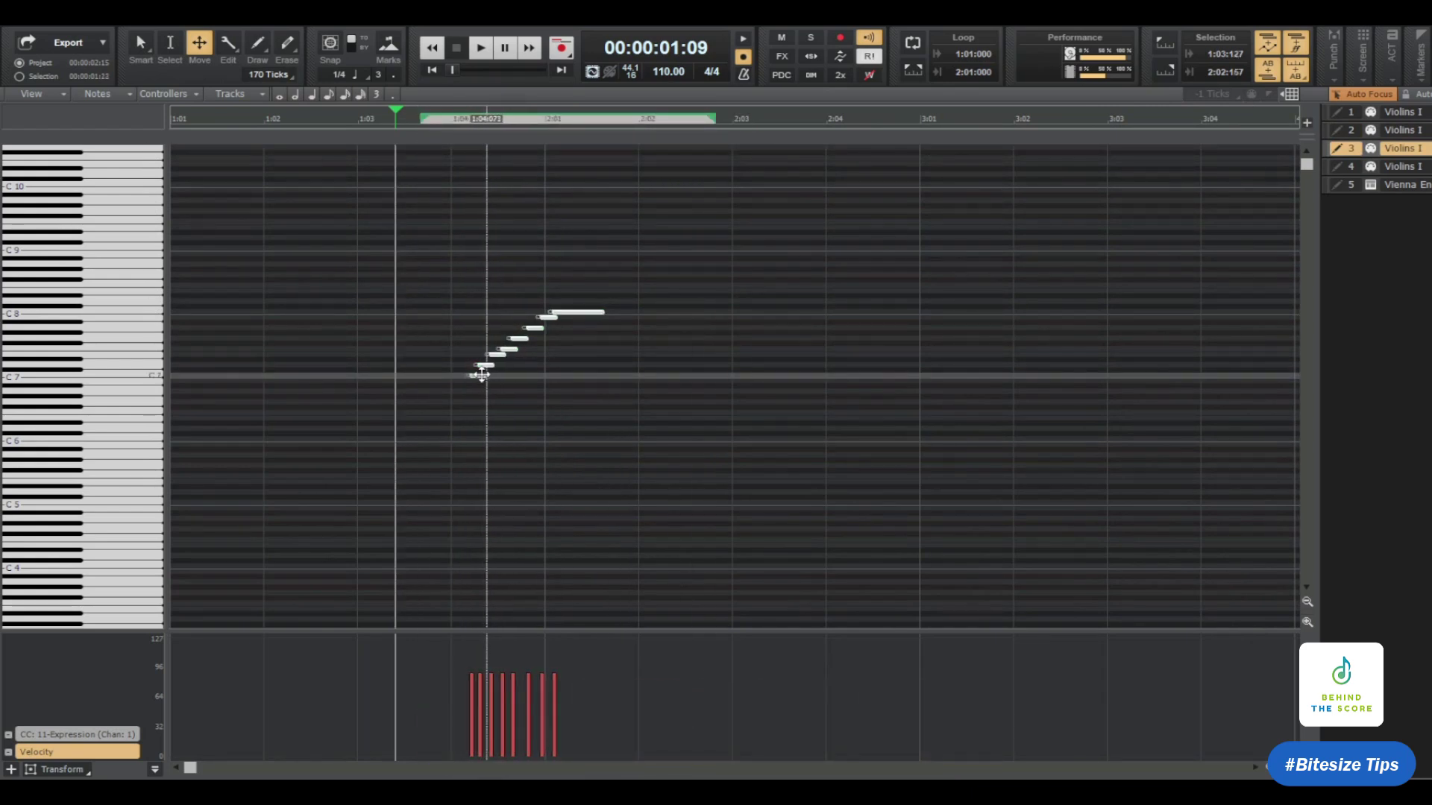
# Step: Show the notes of track 4 and play back the four violin tracks together with their shifted timing
pyautogui.click(1342, 166)
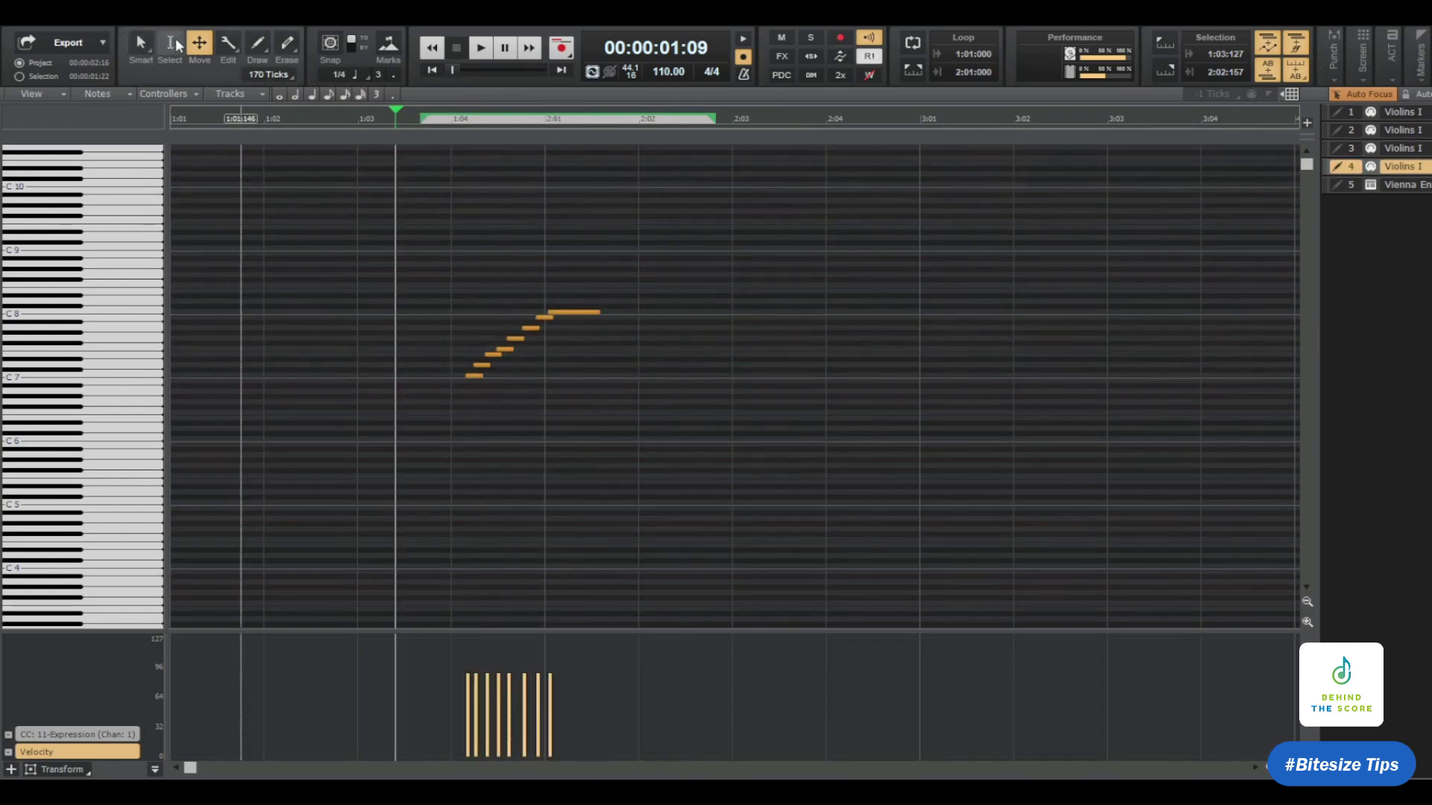
pyautogui.press('space')
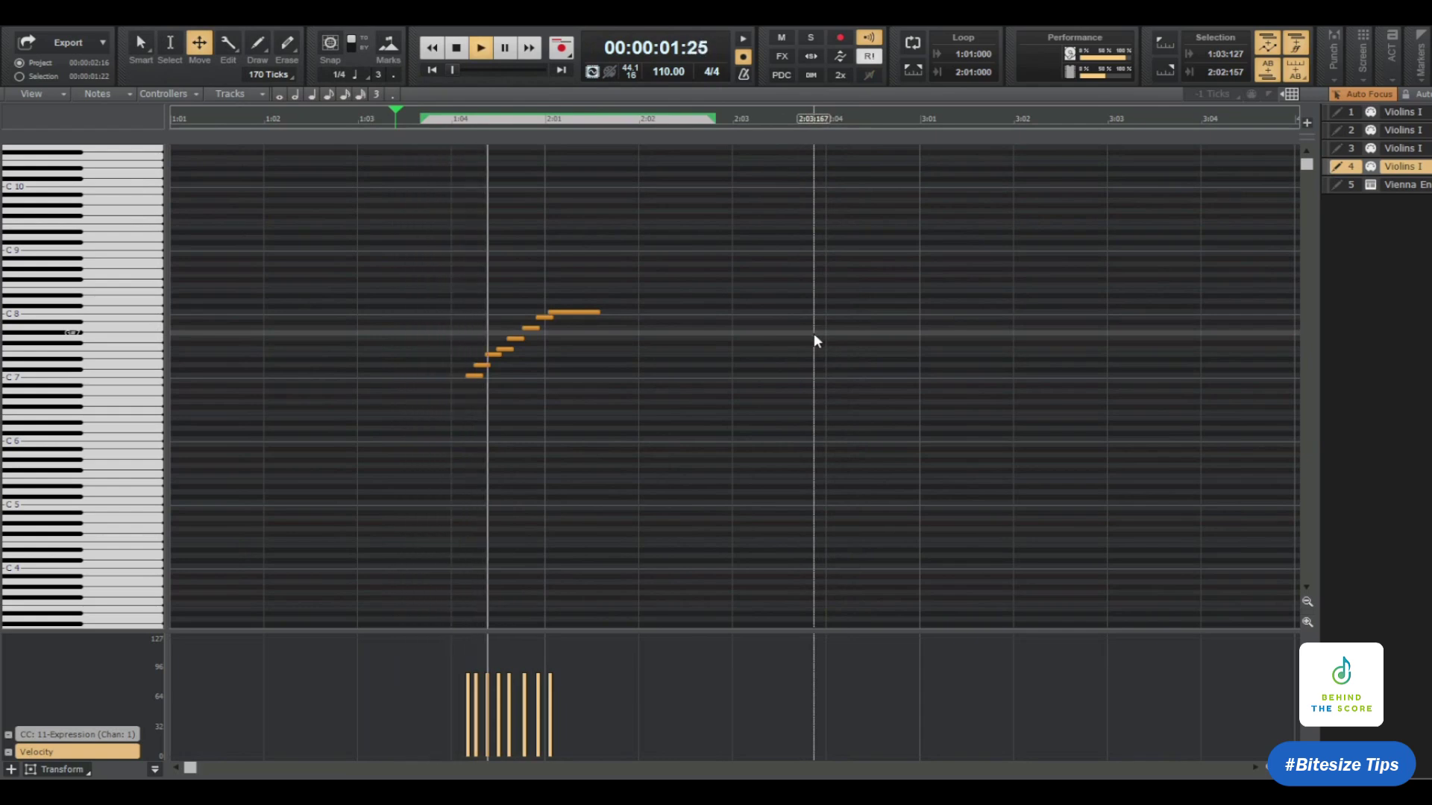
pyautogui.press('space')
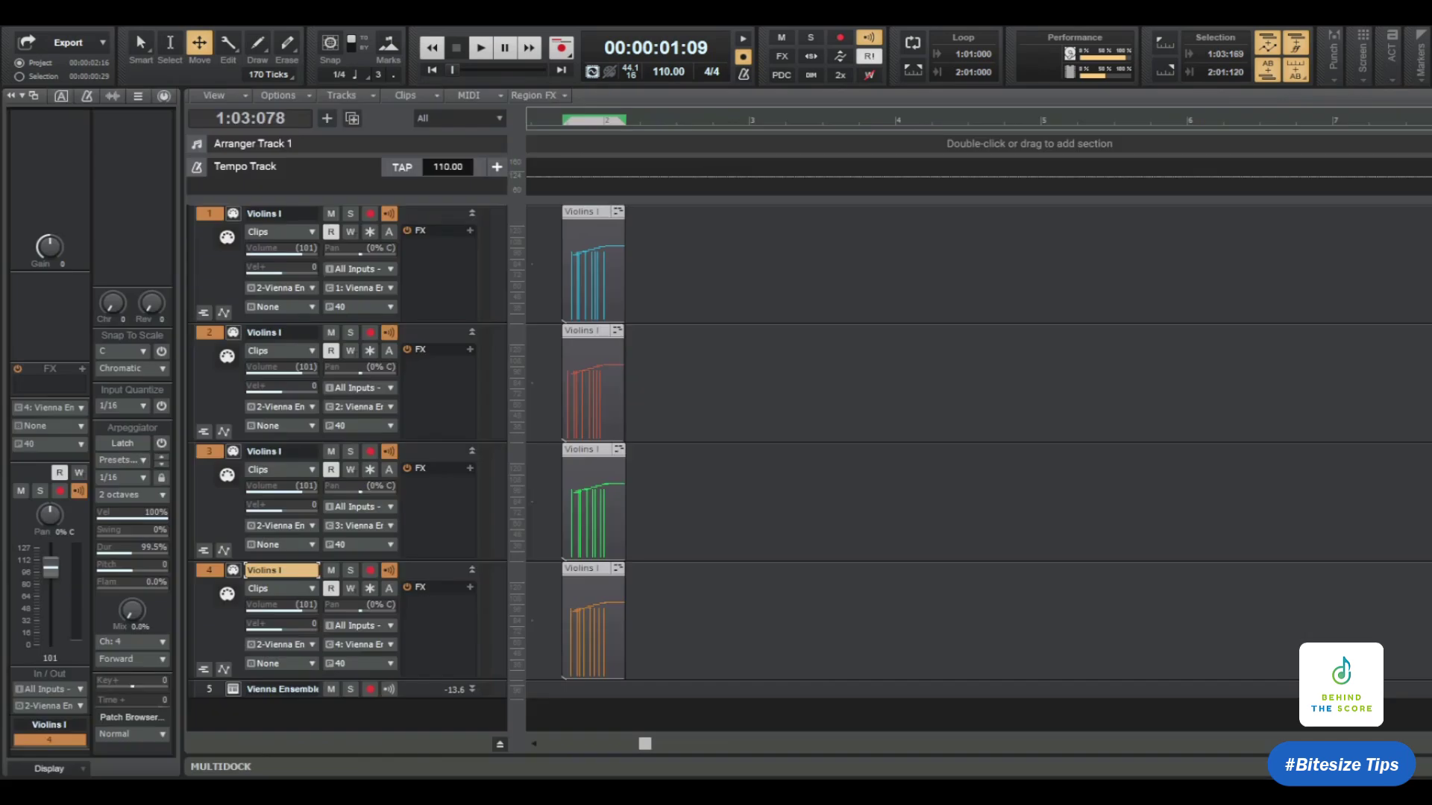
pyautogui.press('space')
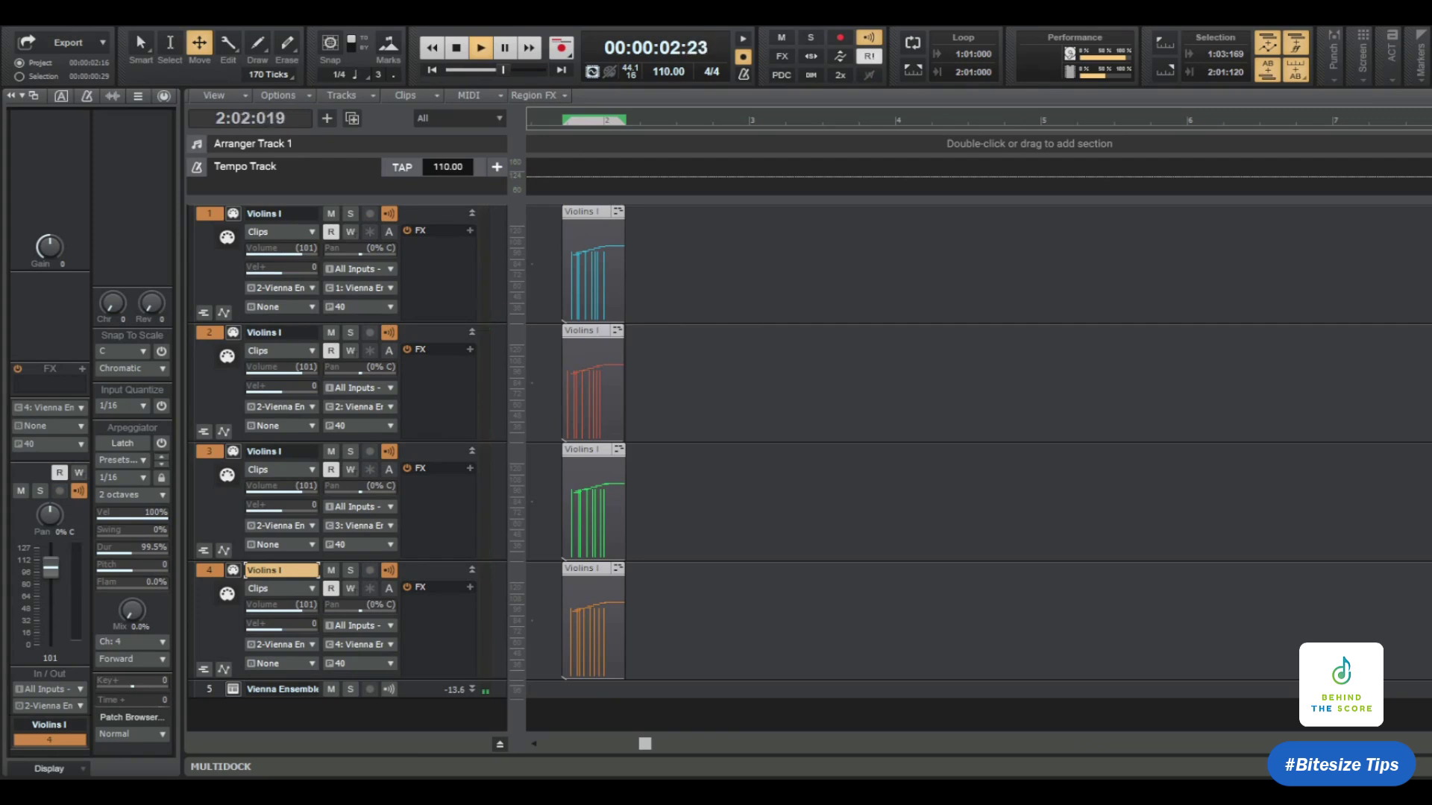
pyautogui.press('space')
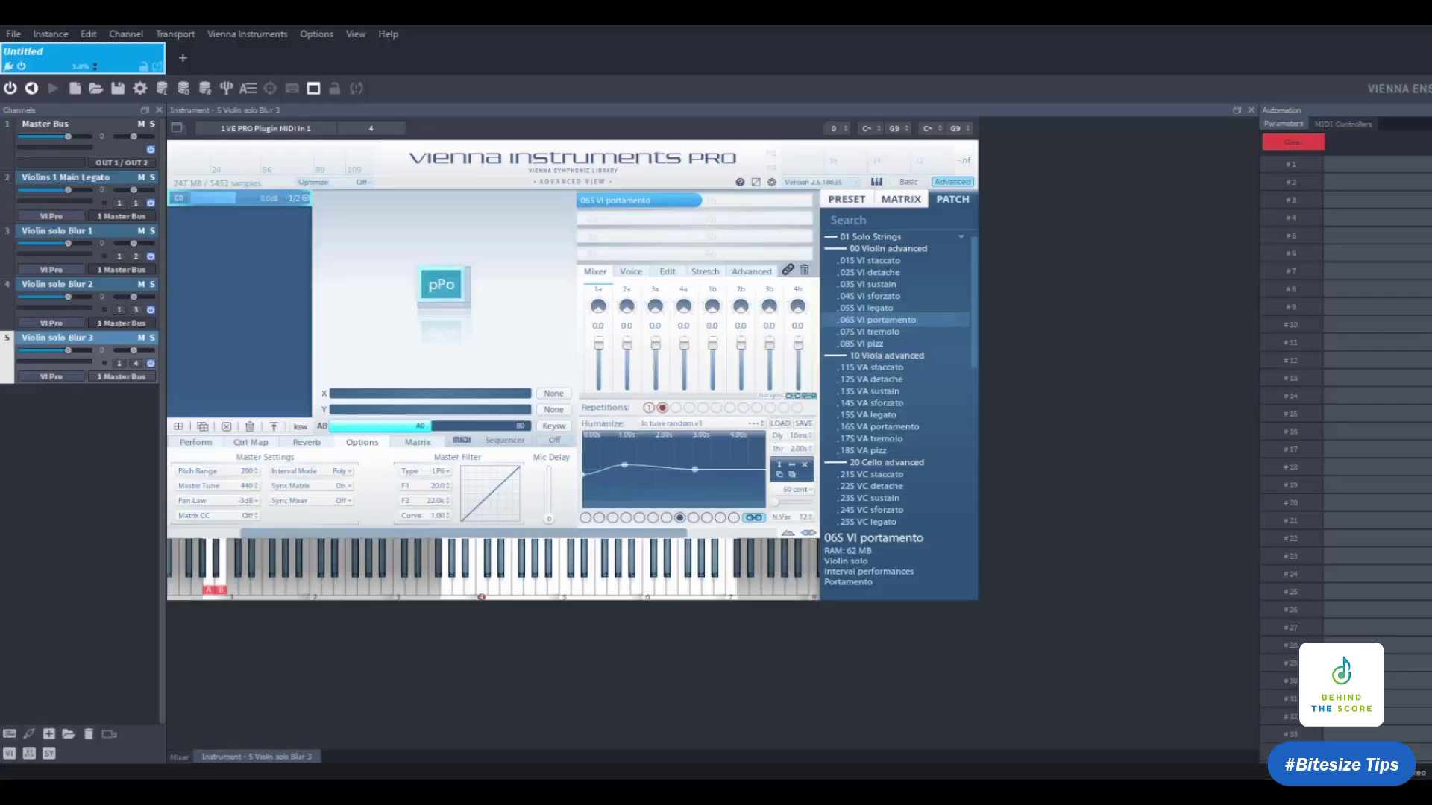
# Step: Lower the slot 1a volume to -10.9 on Violin solo Blur 3 and reduce it on Blur 2 and Blur 1 too
pyautogui.moveTo(598, 344); pyautogui.dragTo(602, 365)
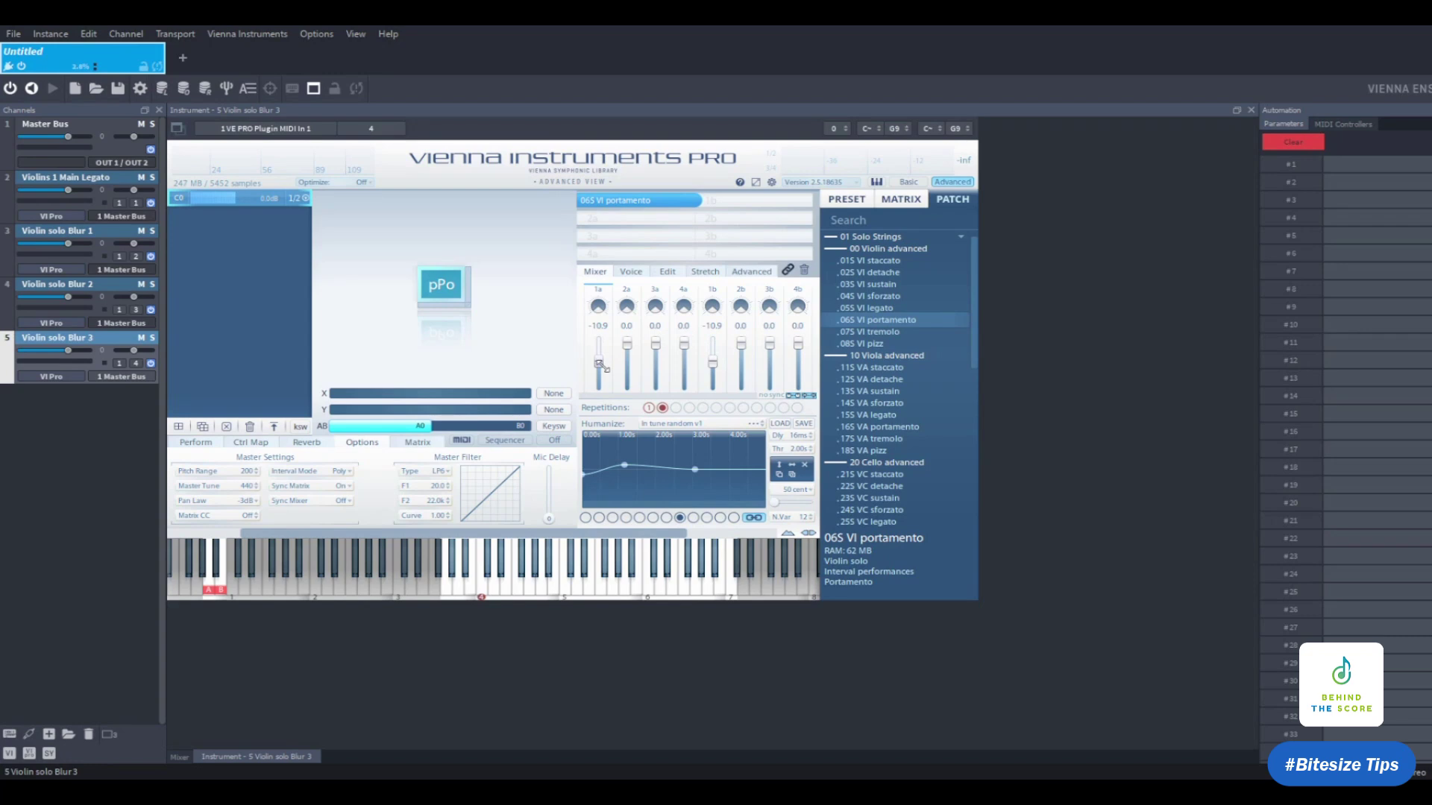
pyautogui.click(89, 287)
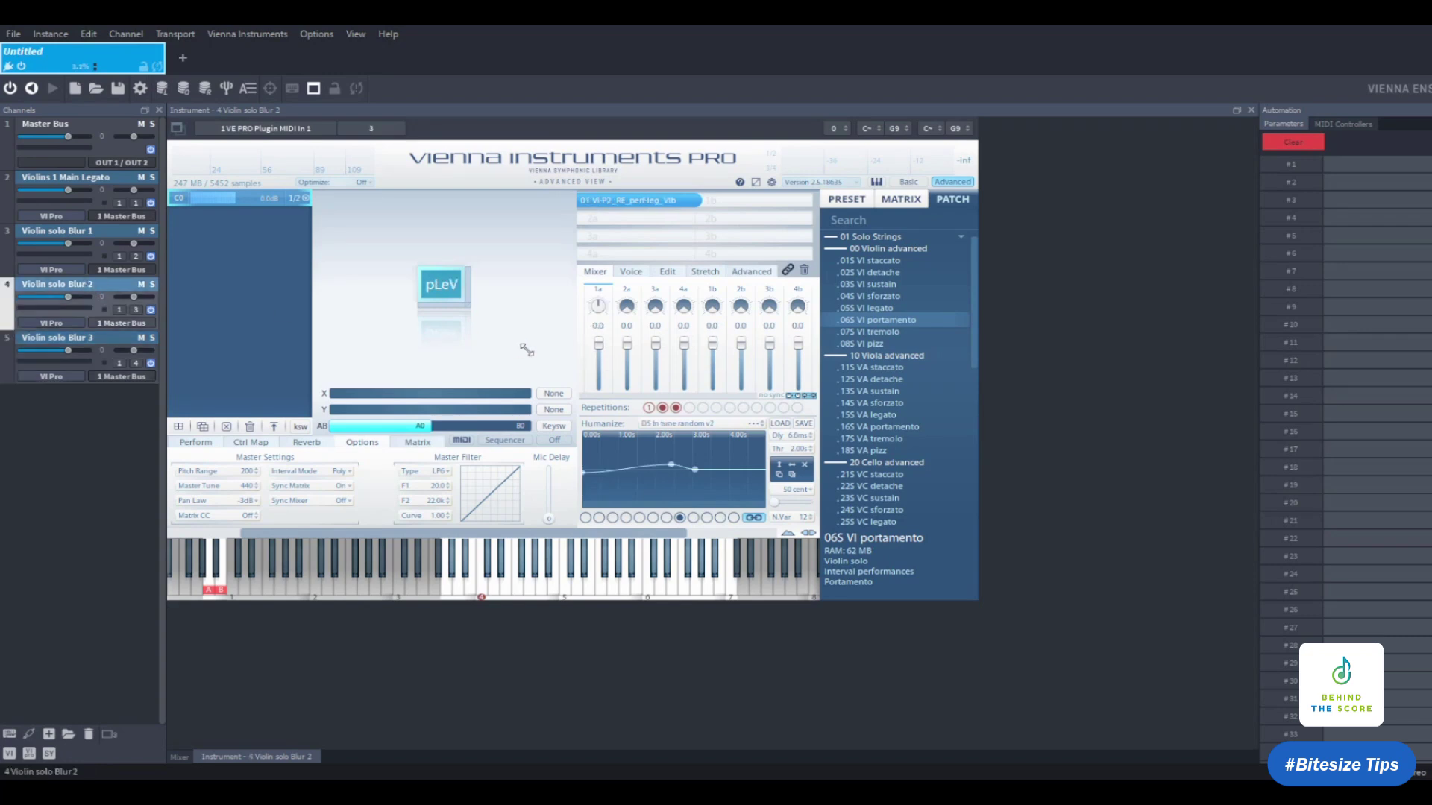
pyautogui.moveTo(598, 343); pyautogui.dragTo(599, 360)
pyautogui.press('Up')
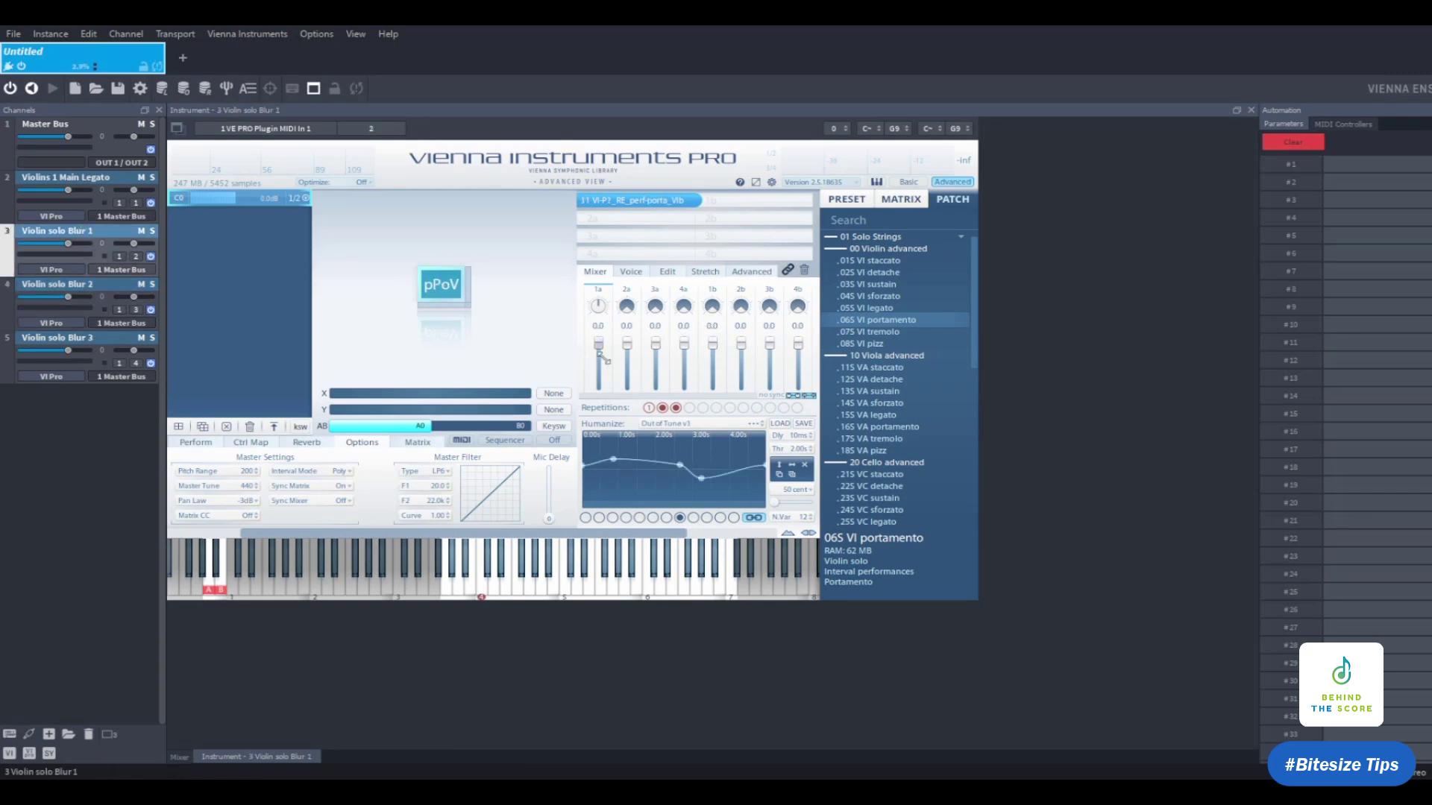
pyautogui.moveTo(599, 344); pyautogui.dragTo(603, 364)
# Step: Narrow the stereo pan of the Violins 1 Main Legato channel in the mixer by pulling its right edge inward
pyautogui.click(179, 756)
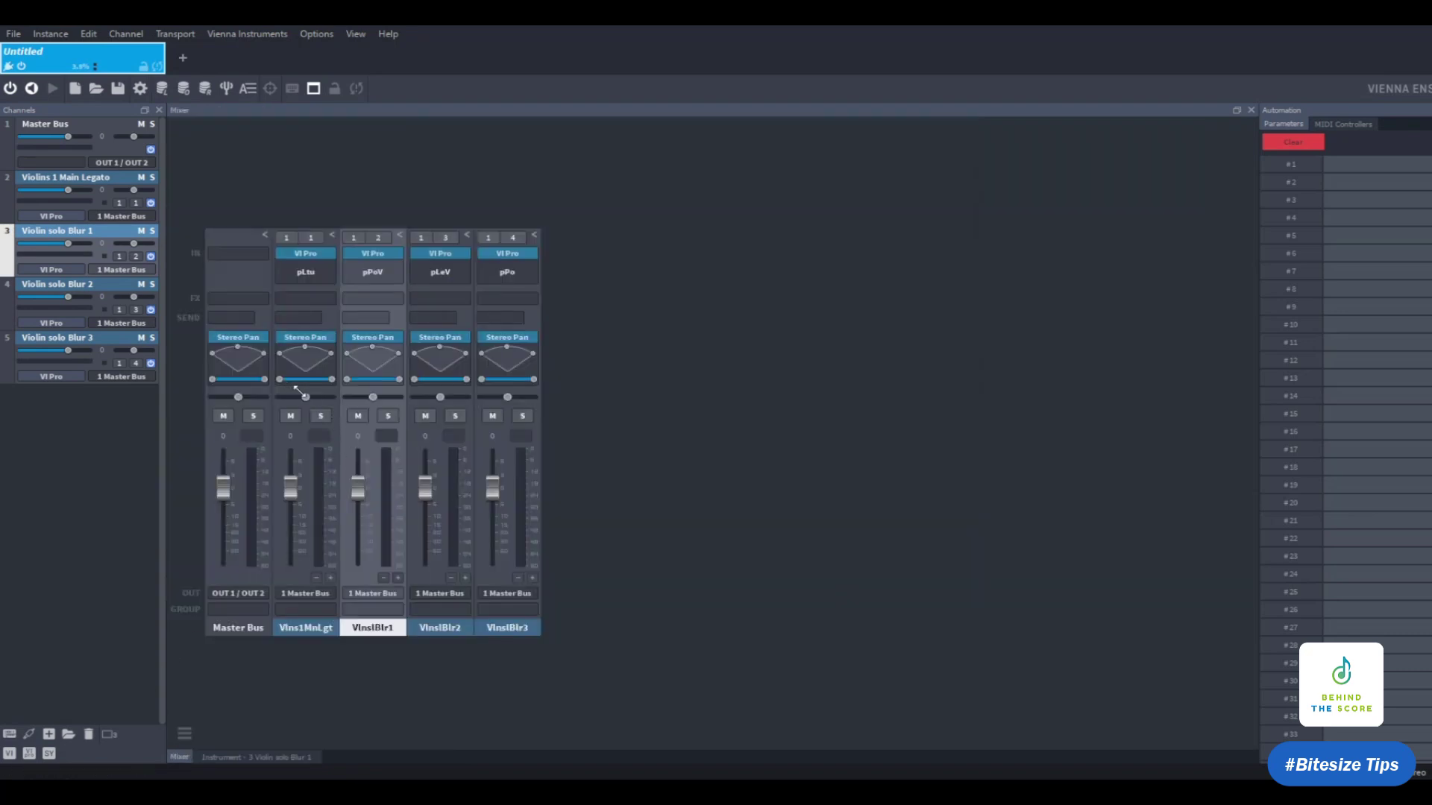
pyautogui.moveTo(332, 355); pyautogui.dragTo(311, 356)
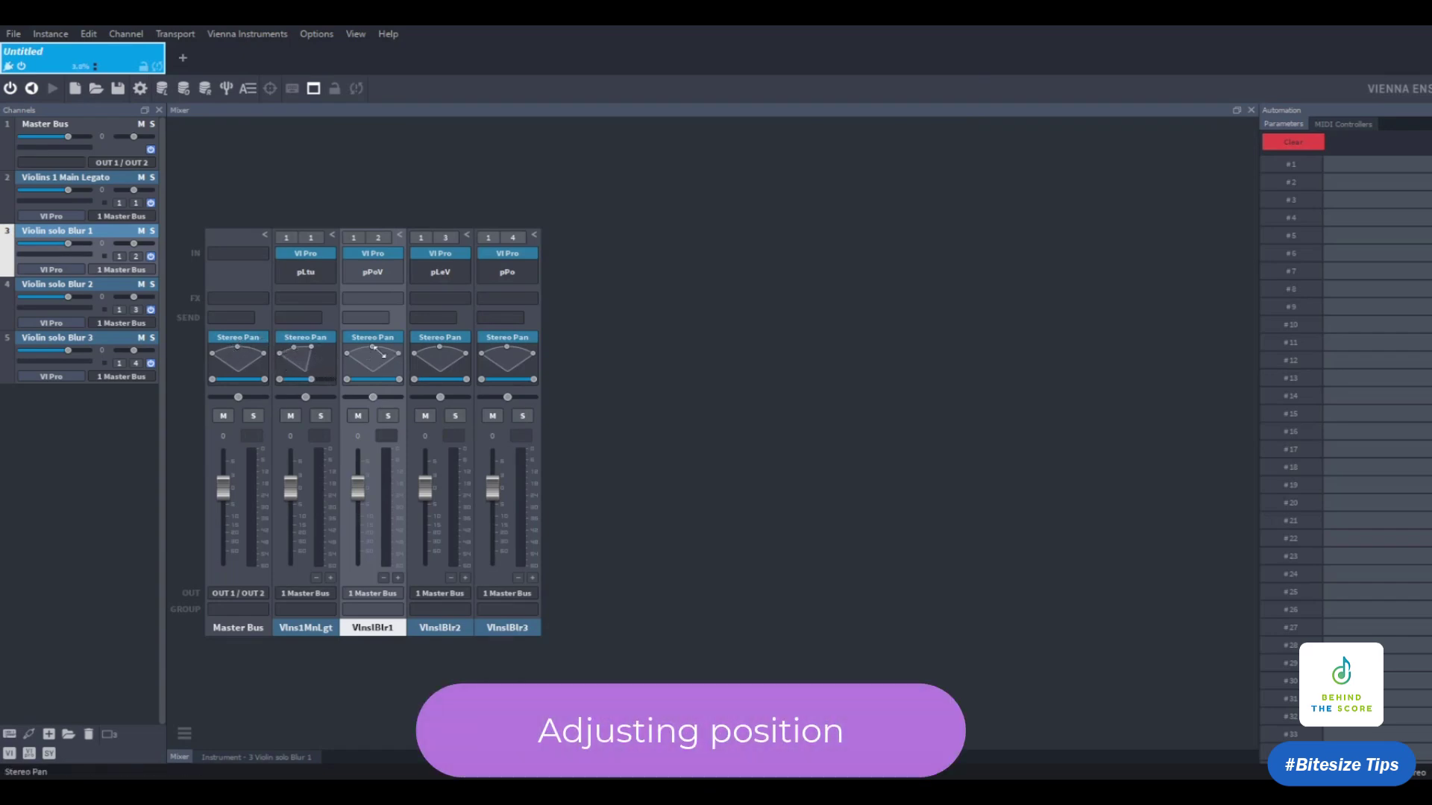
# Step: Narrow the stereo pan of the Violin solo Blur 3 and Violin solo Blur 1 channels by pulling their right edges inward, with Blur 3 tighter
pyautogui.moveTo(532, 353); pyautogui.dragTo(500, 354)
pyautogui.moveTo(397, 353); pyautogui.dragTo(381, 352)
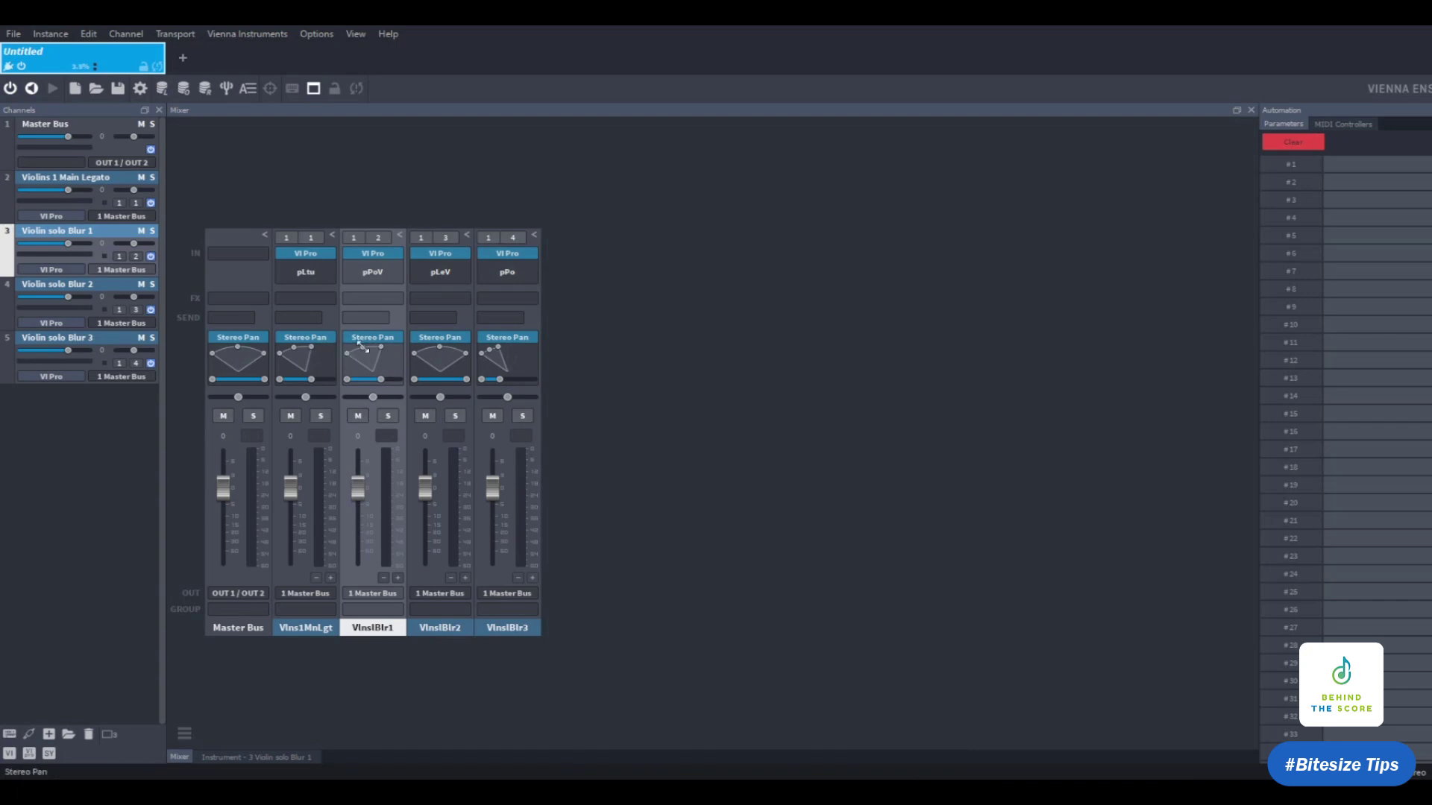
# Step: Play back the violin run in Cakewalk with all four violin tracks layered together
pyautogui.press('space')
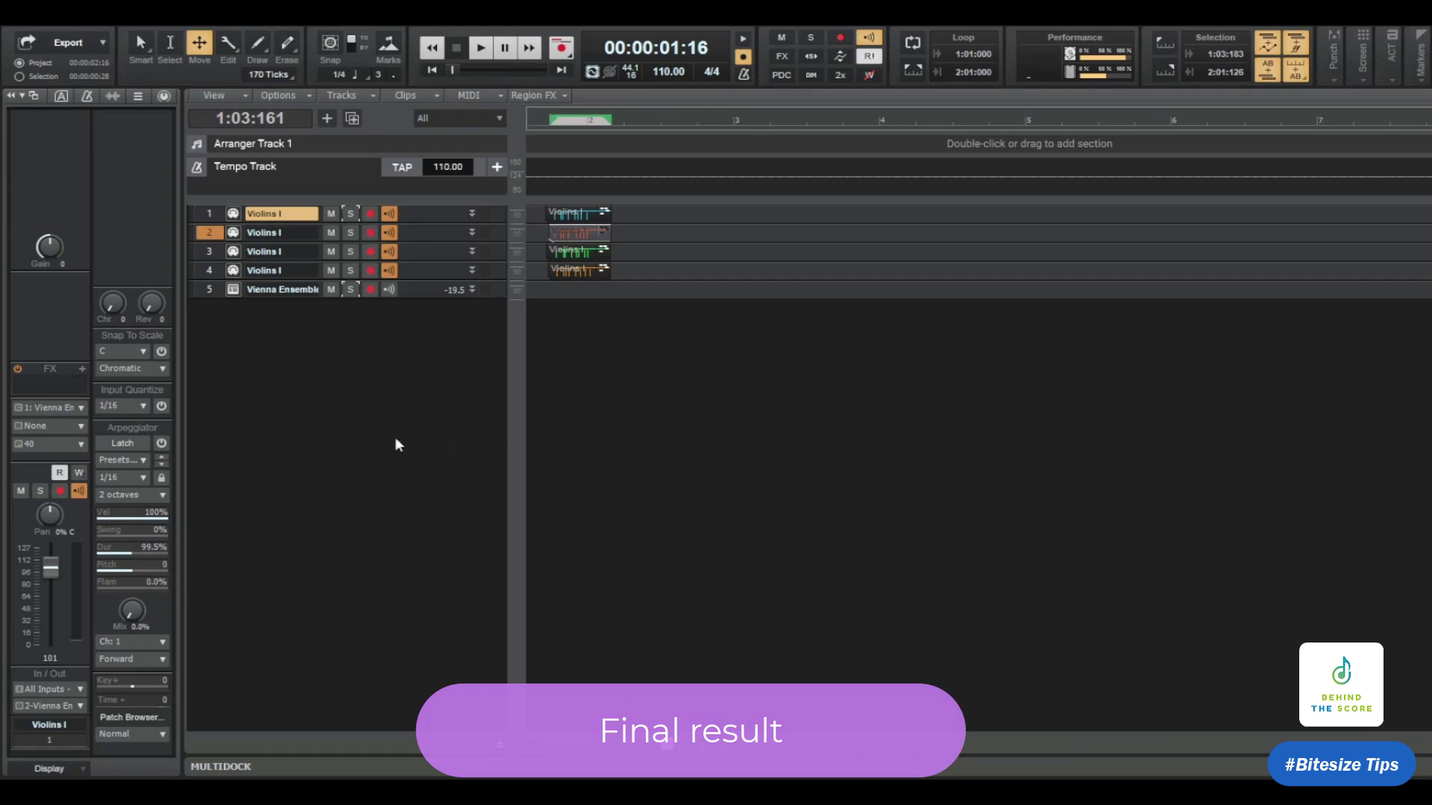
pyautogui.press('space')
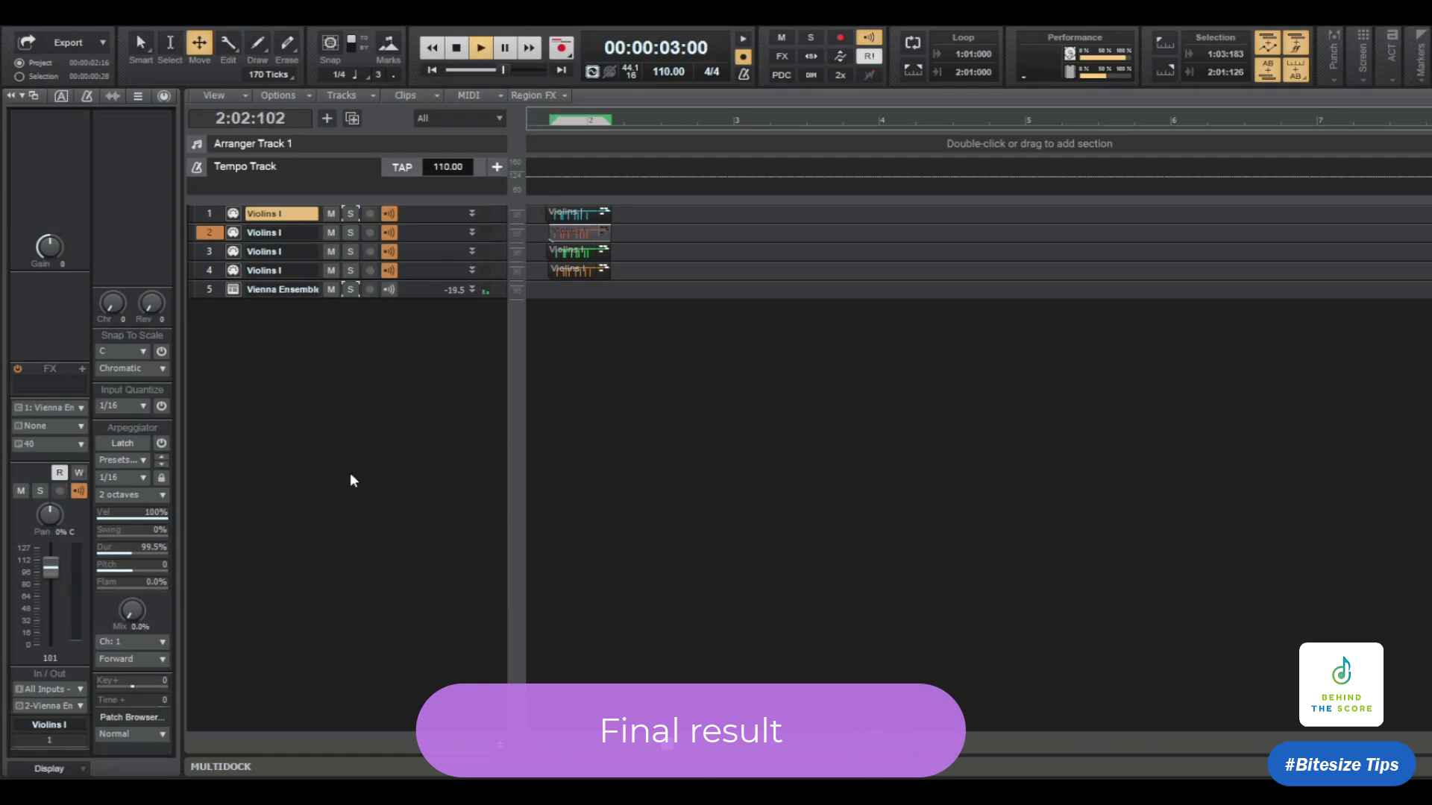
pyautogui.press('space')
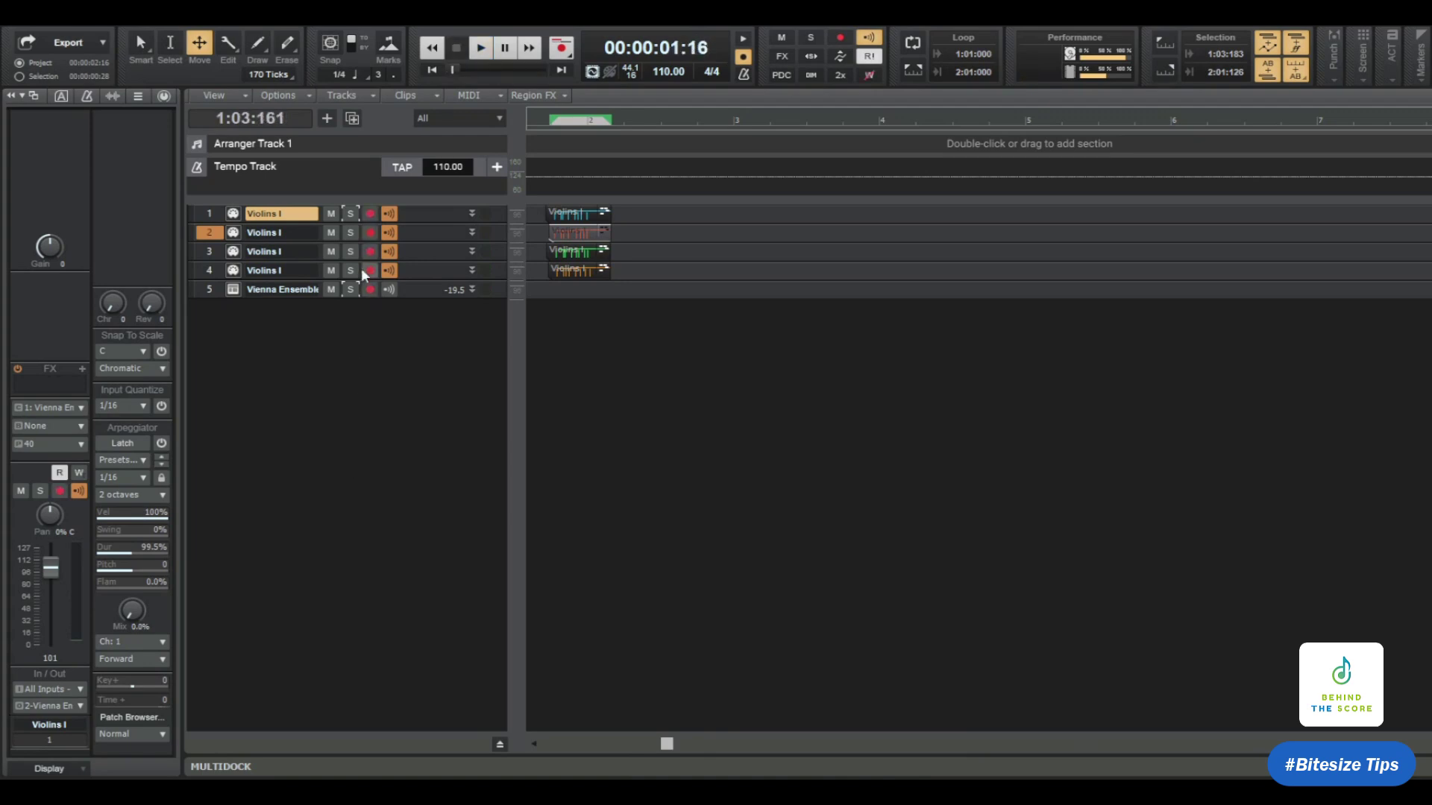
# Step: Solo violin track 1 and play the run to hear the main layer alone
pyautogui.click(350, 214)
pyautogui.press('space')
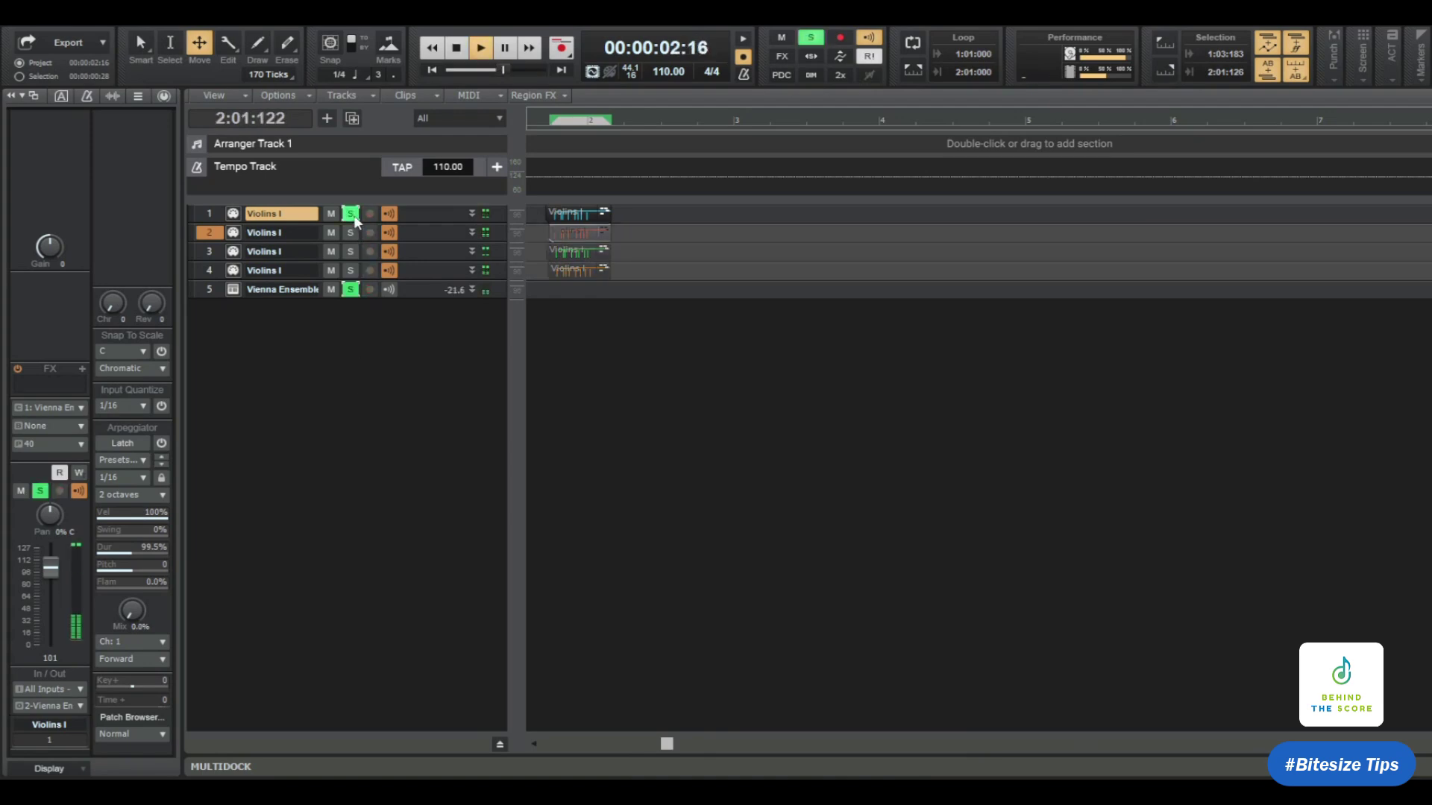
pyautogui.press('space')
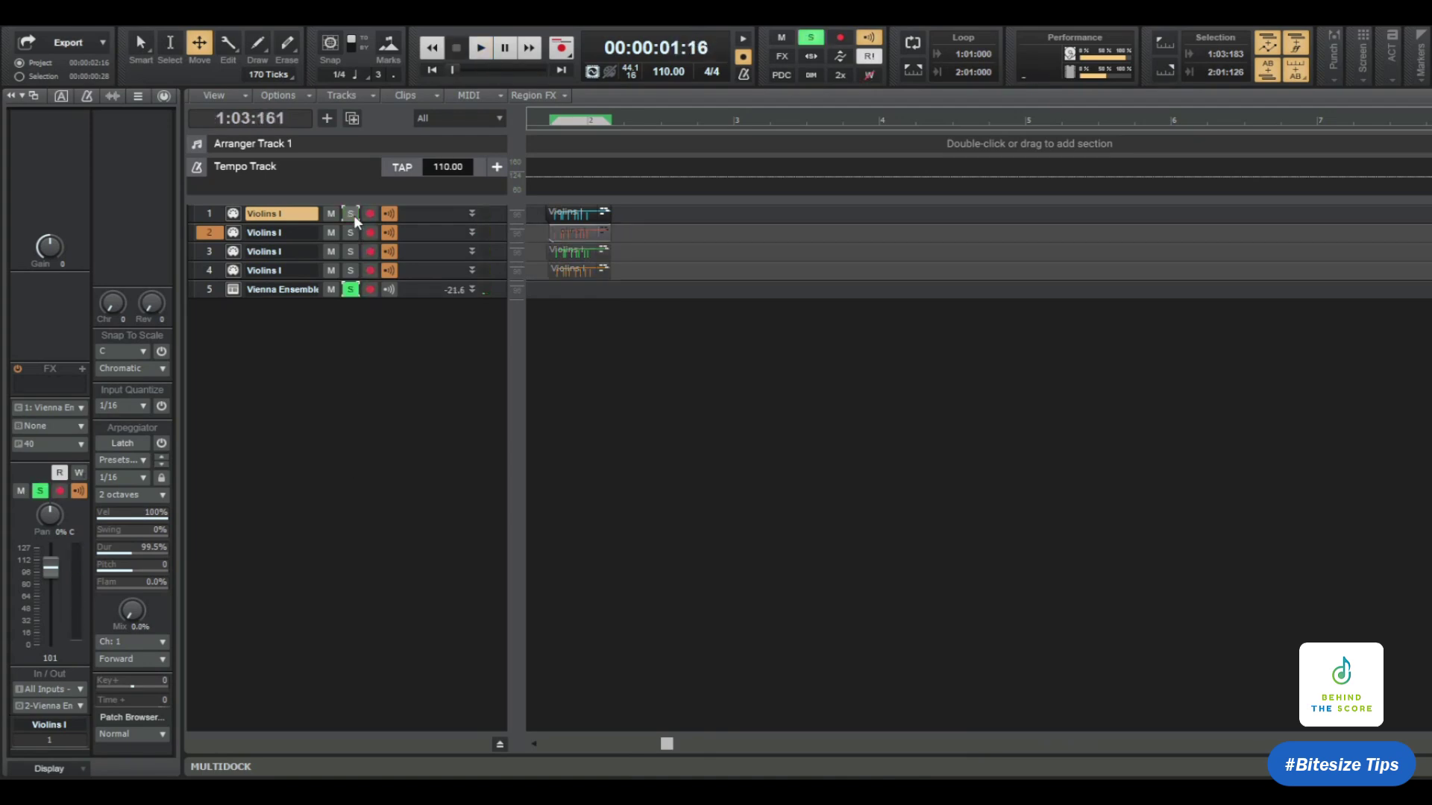
# Step: Clear the solo on track 1 and the Vienna Ensemble track, and replay the run with all layers for comparison
pyautogui.click(351, 214)
pyautogui.click(350, 290)
pyautogui.press('space')
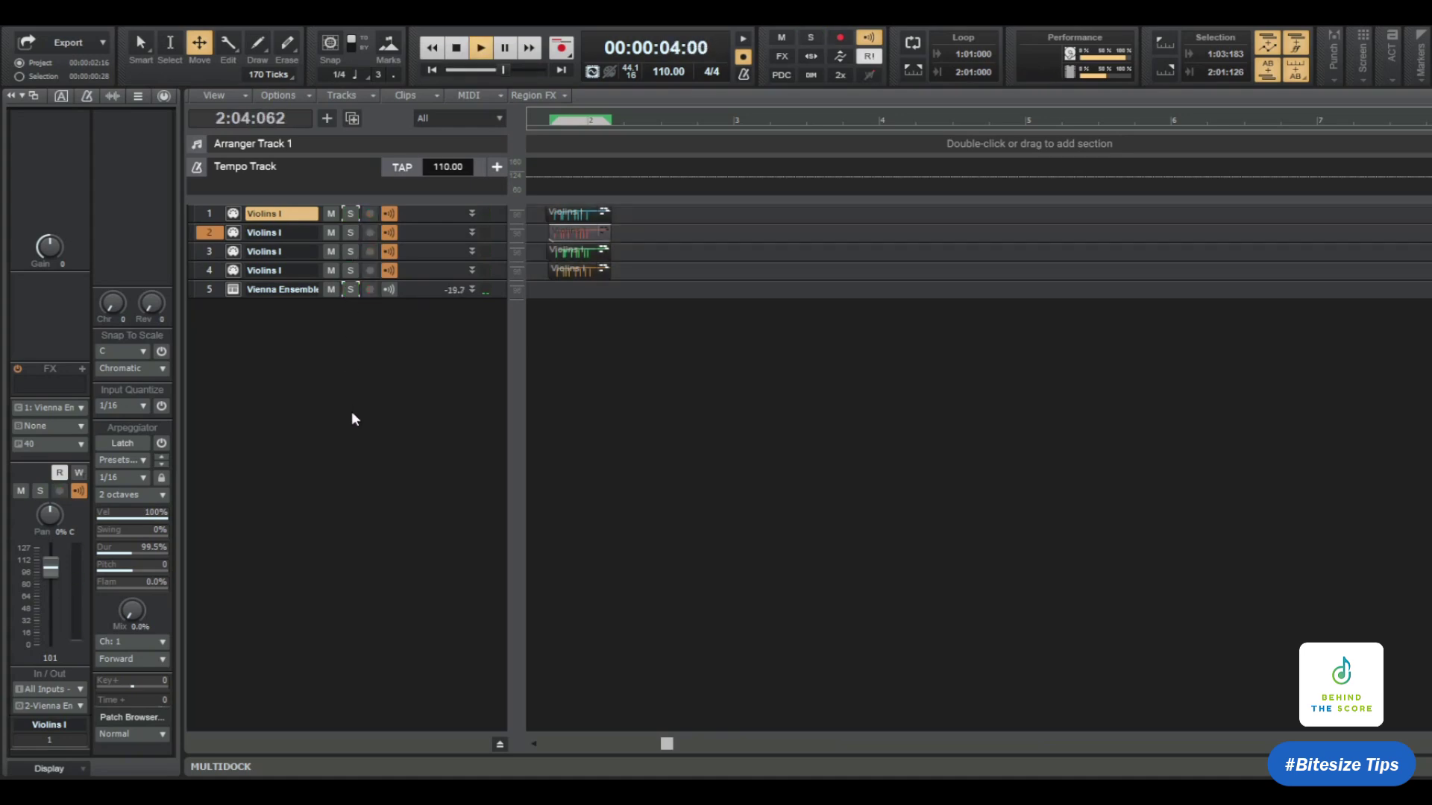
pyautogui.press('space')
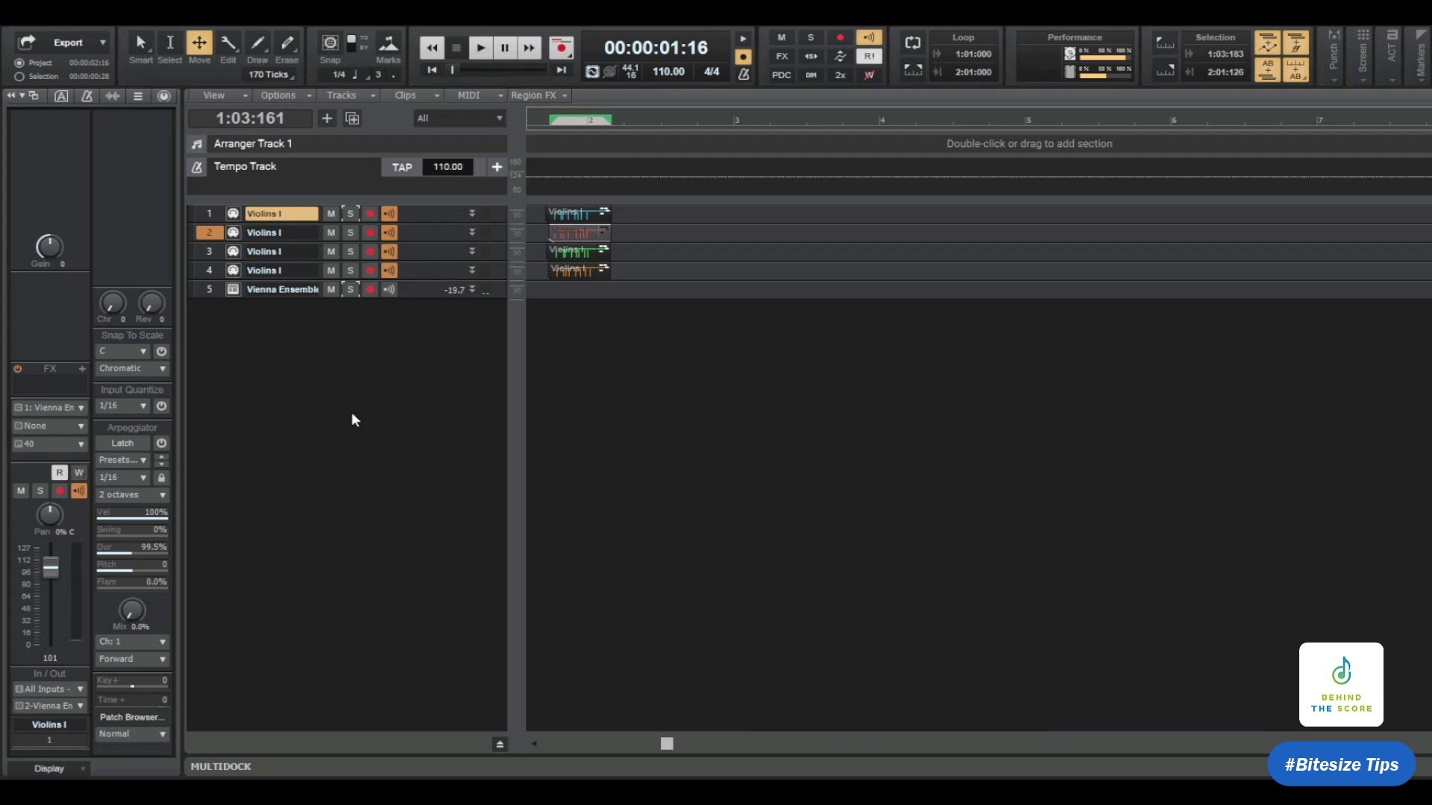